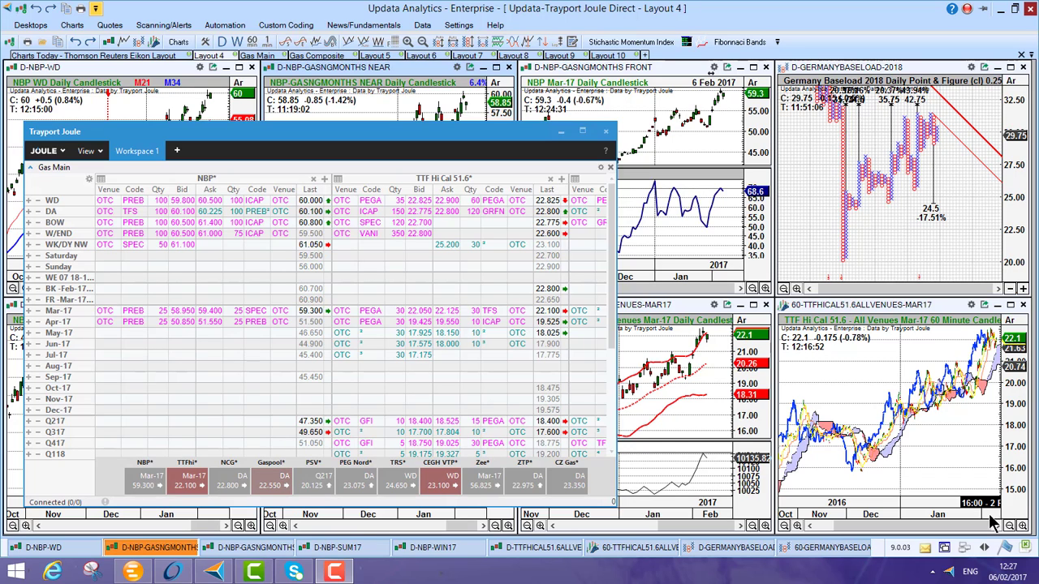
# Chart the TTF Hi Cal 51.6 All Venues Mar-17 contract from the Joule price board, twice
pyautogui.rightClick(345, 317)
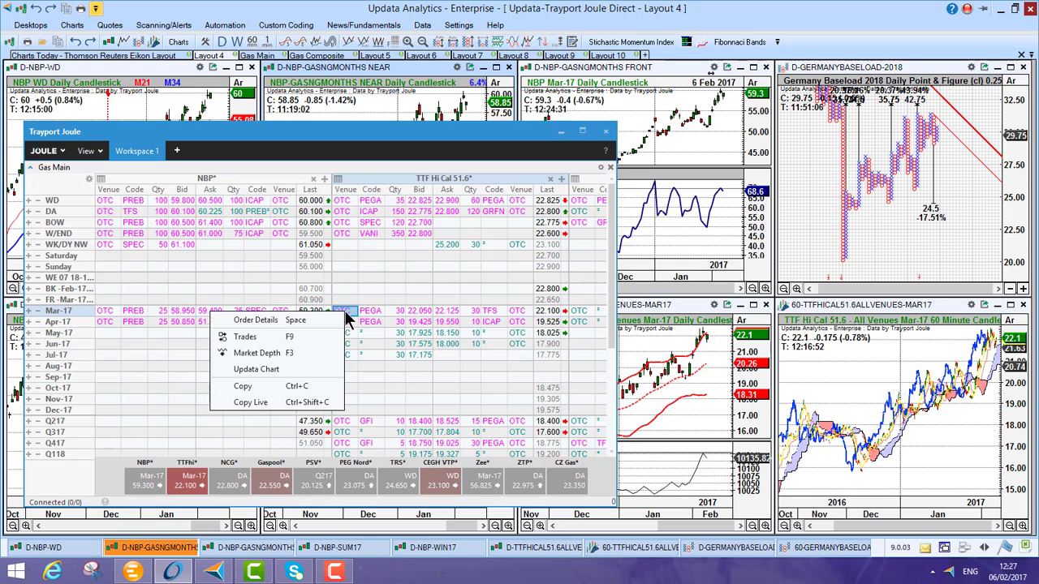
pyautogui.click(283, 370)
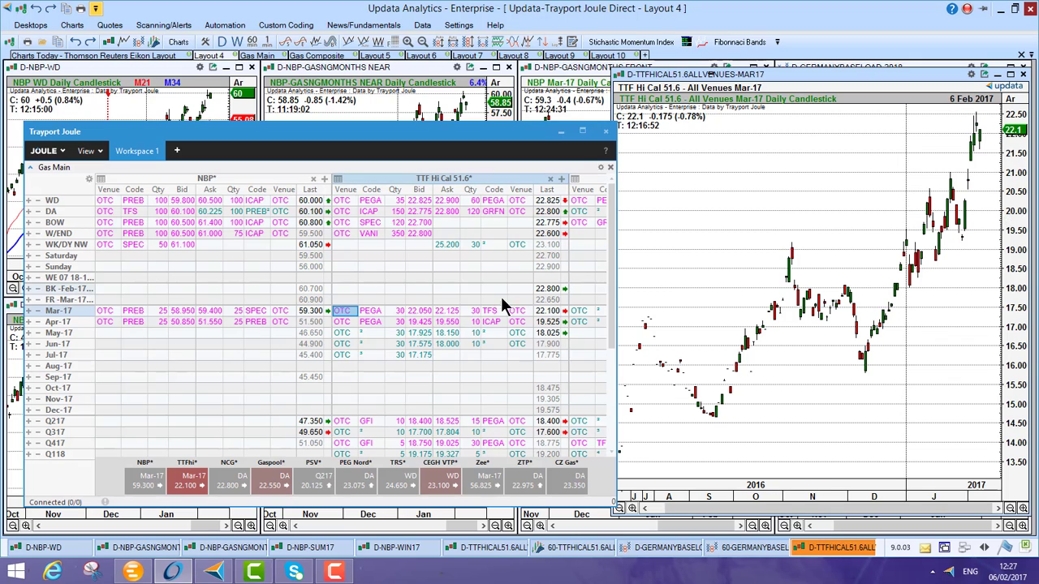
pyautogui.rightClick(349, 317)
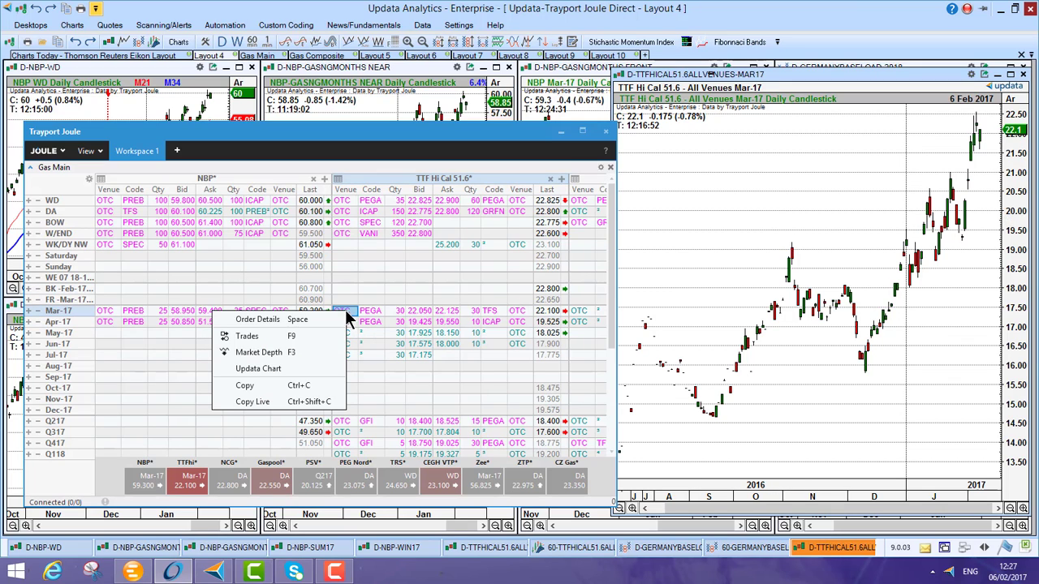
pyautogui.click(284, 369)
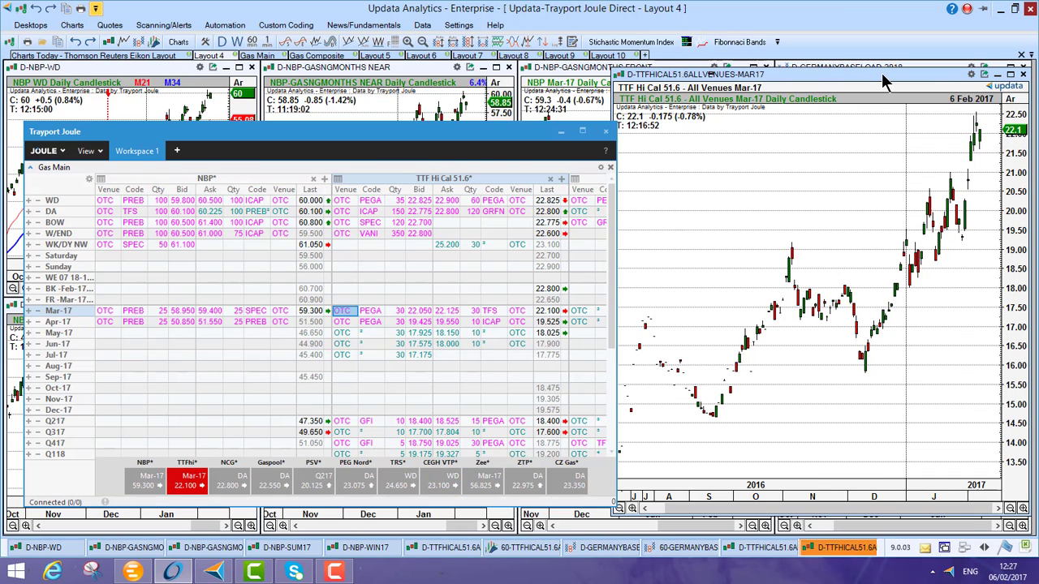
# Maximize the TTF Mar-17 chart, toggle between 60-minute and daily candles, then restore it
pyautogui.moveTo(883, 77); pyautogui.dragTo(406, 73)
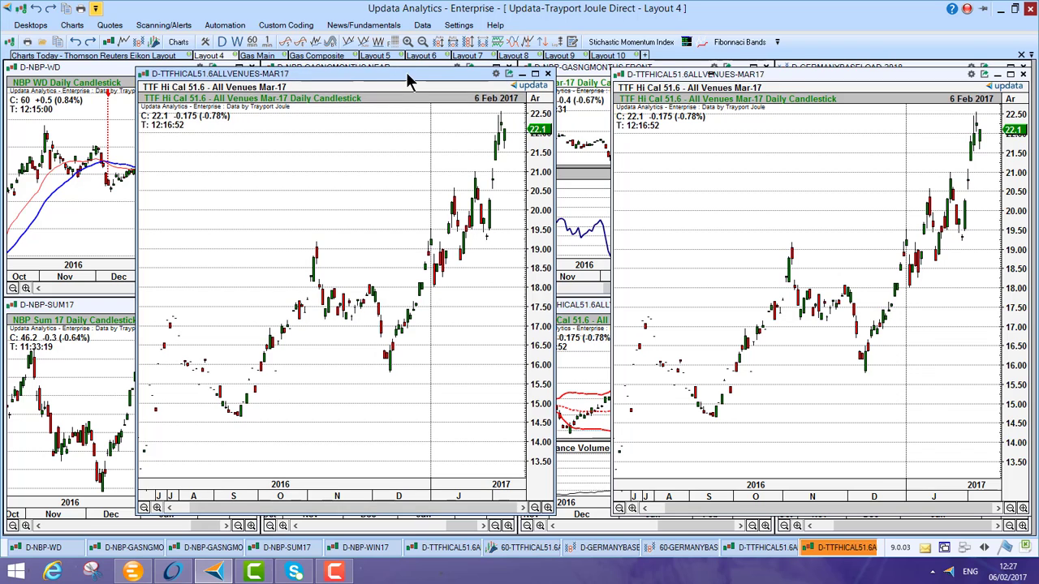
pyautogui.doubleClick(407, 74)
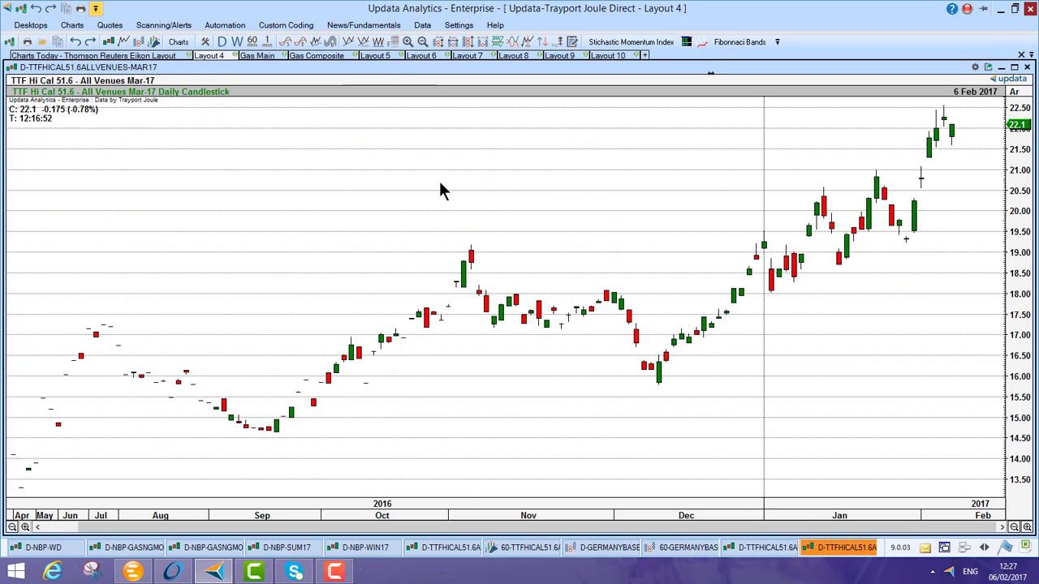
pyautogui.click(253, 43)
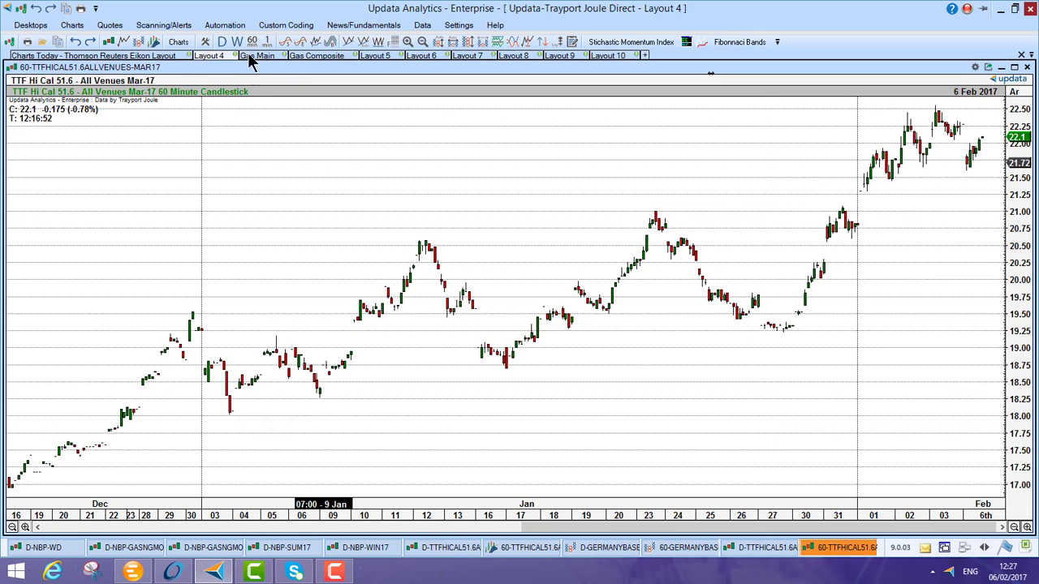
pyautogui.click(222, 42)
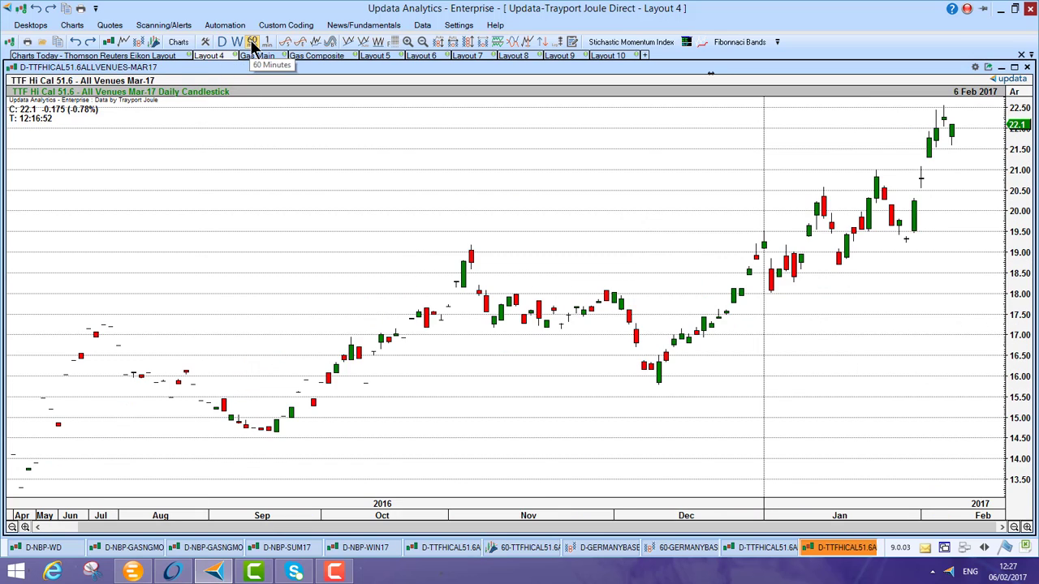
pyautogui.click(252, 42)
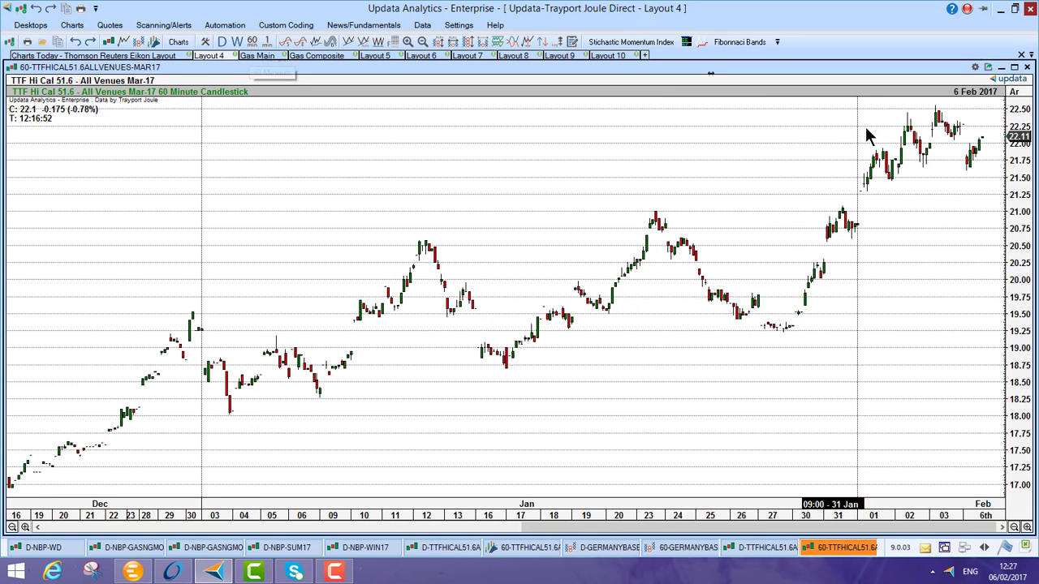
pyautogui.click(1014, 66)
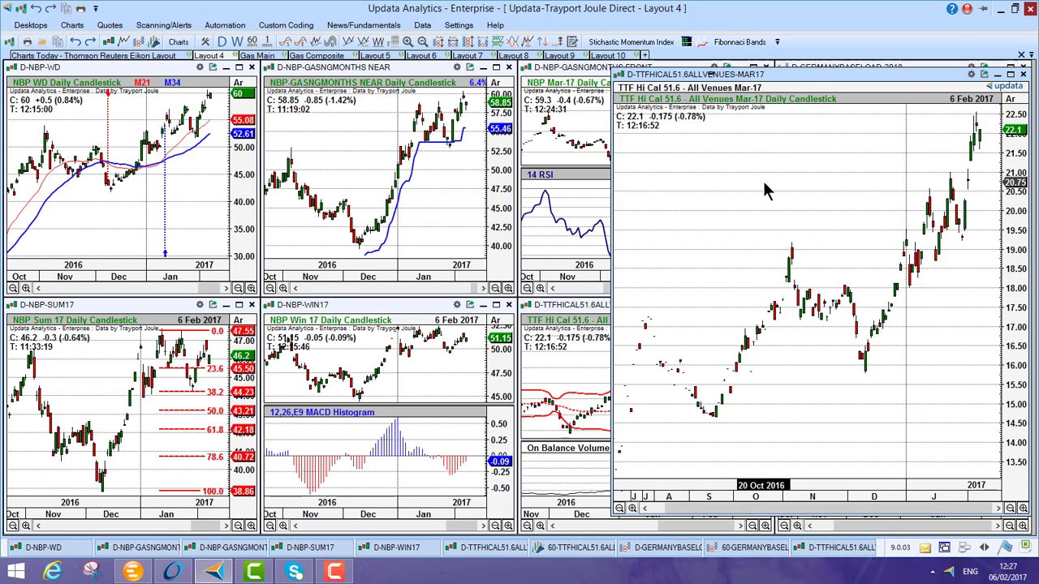
# Return the TTF daily chart to its Layout 4 grid cell and review Updata's Trading Platforms options
pyautogui.click(997, 74)
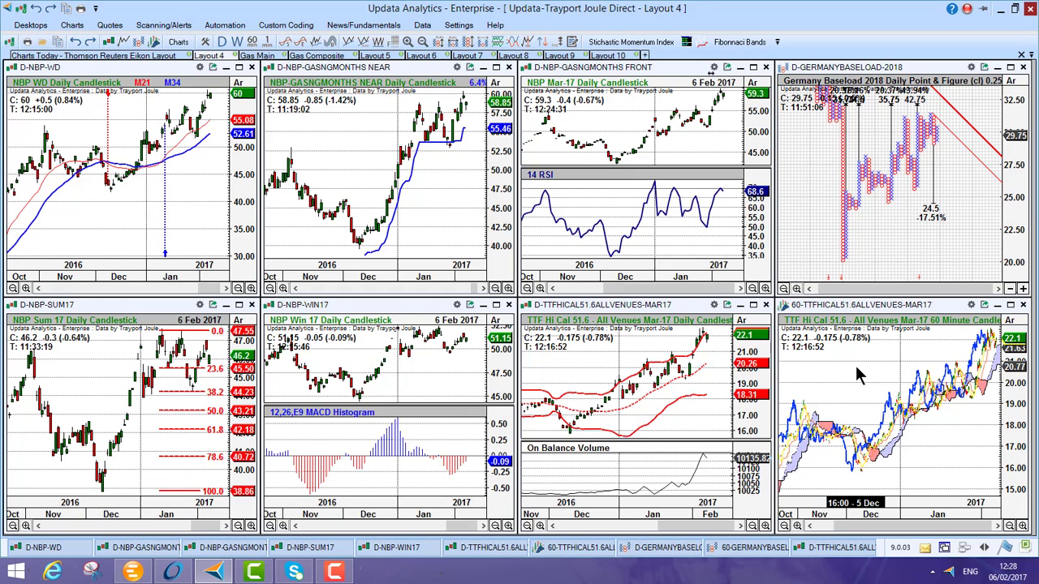
pyautogui.rightClick(951, 573)
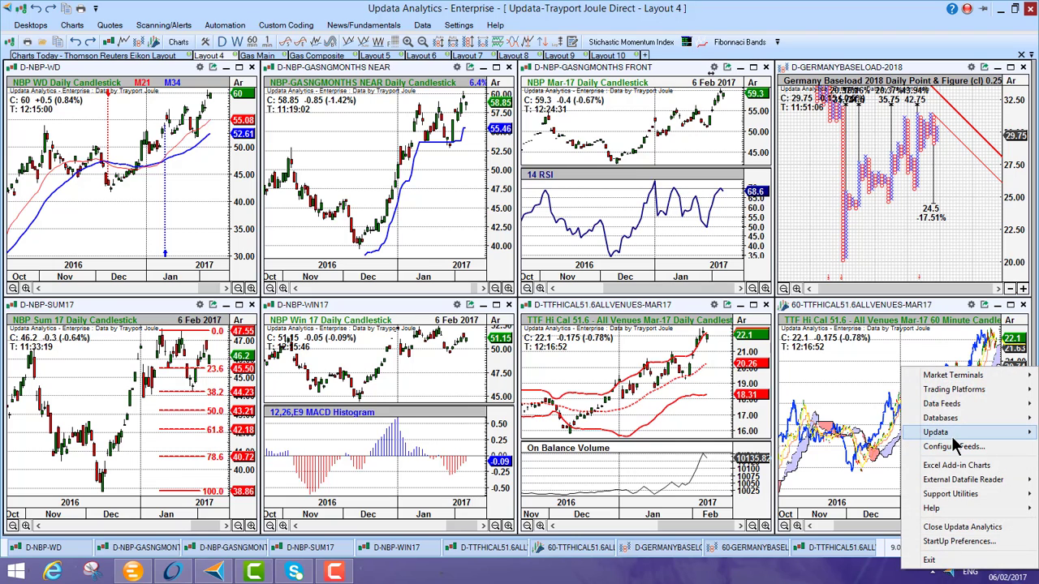
pyautogui.moveTo(963, 398)
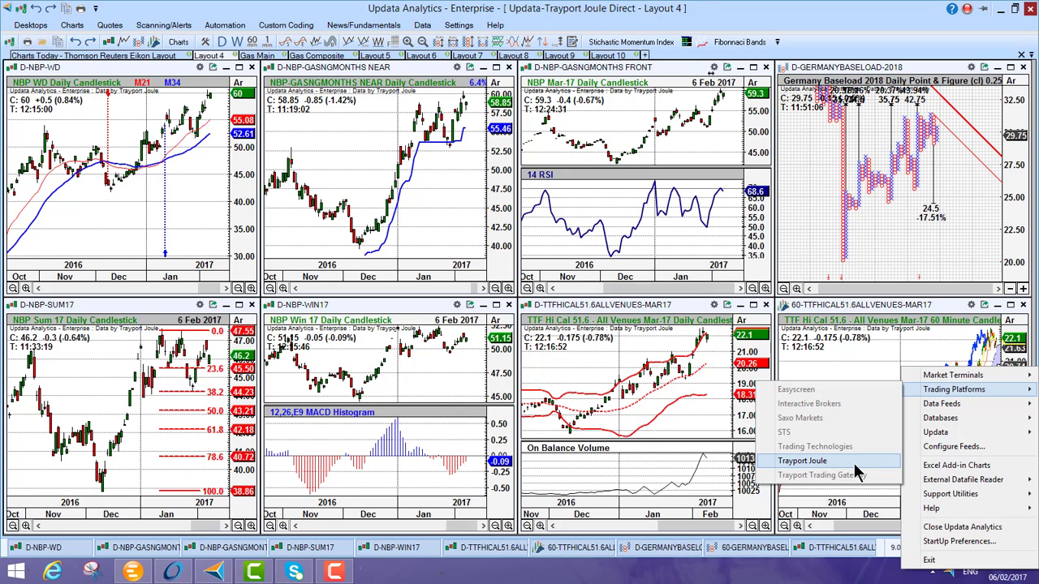
pyautogui.click(727, 216)
# Select the NBP Mar-17 RSI chart, check the application options again, then select the hourly TTF chart
pyautogui.click(727, 216)
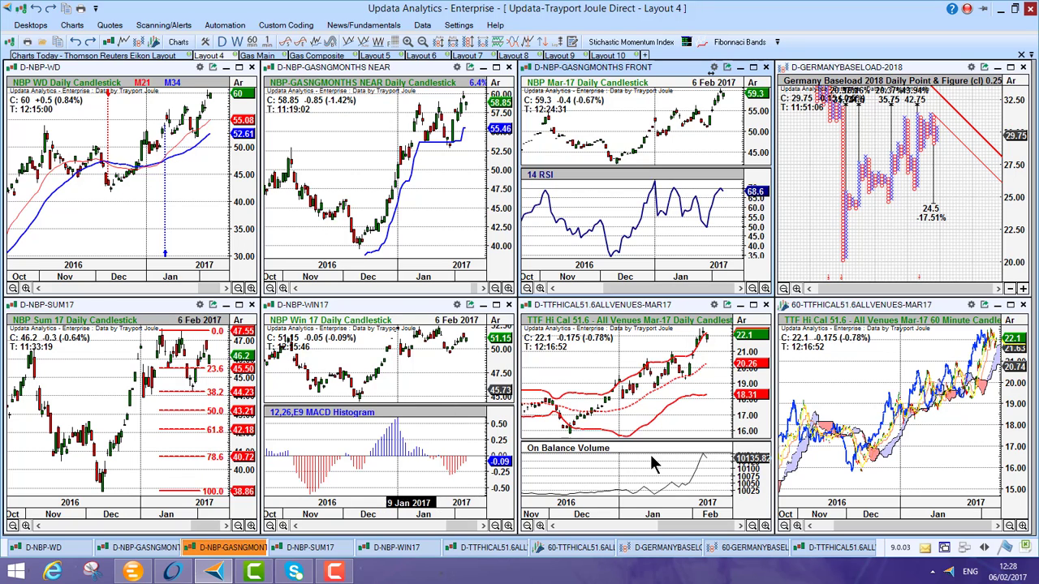
pyautogui.rightClick(950, 572)
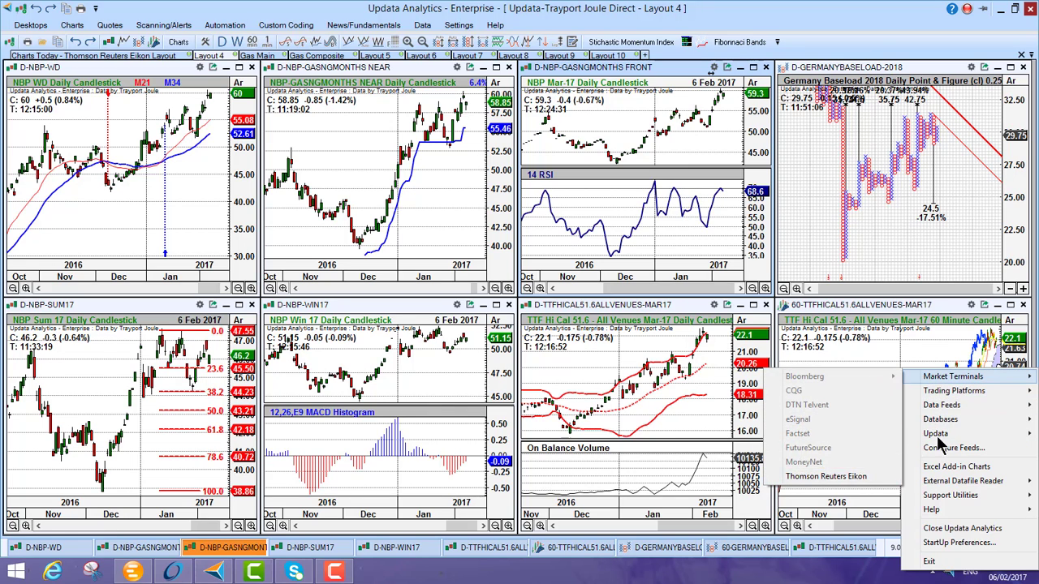
pyautogui.click(851, 367)
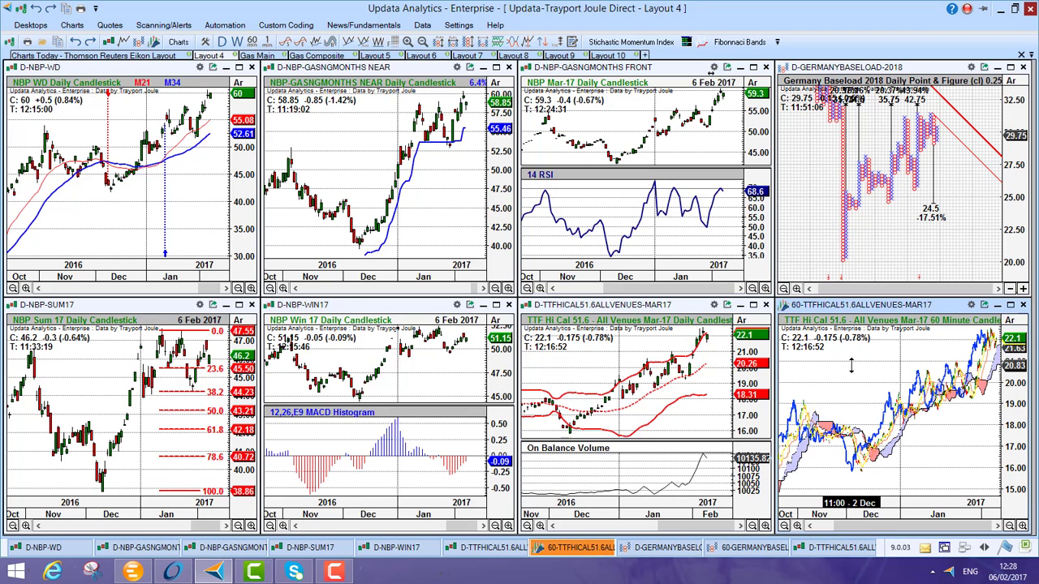
pyautogui.click(136, 57)
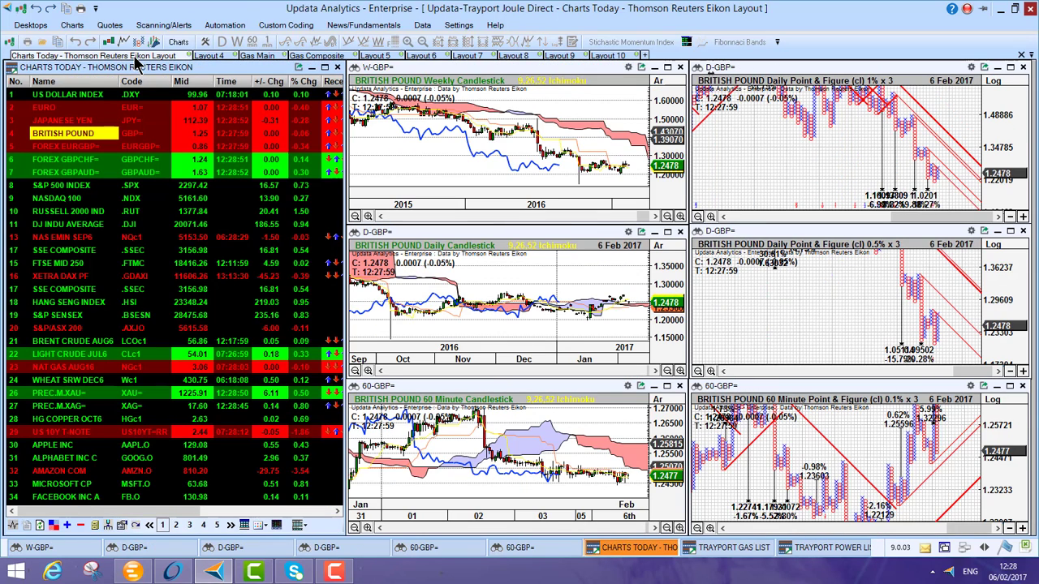
pyautogui.click(50, 108)
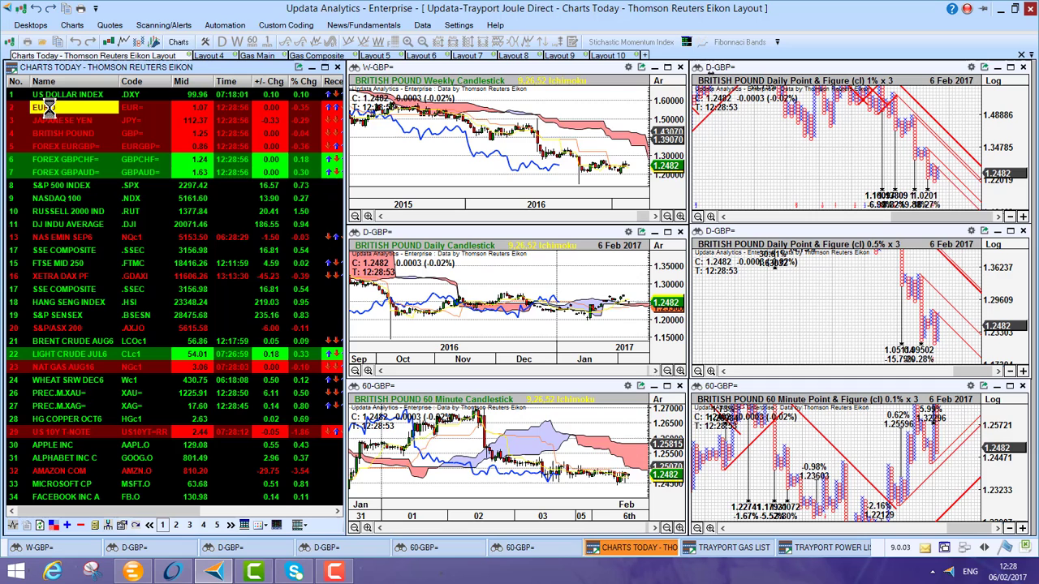
pyautogui.click(65, 352)
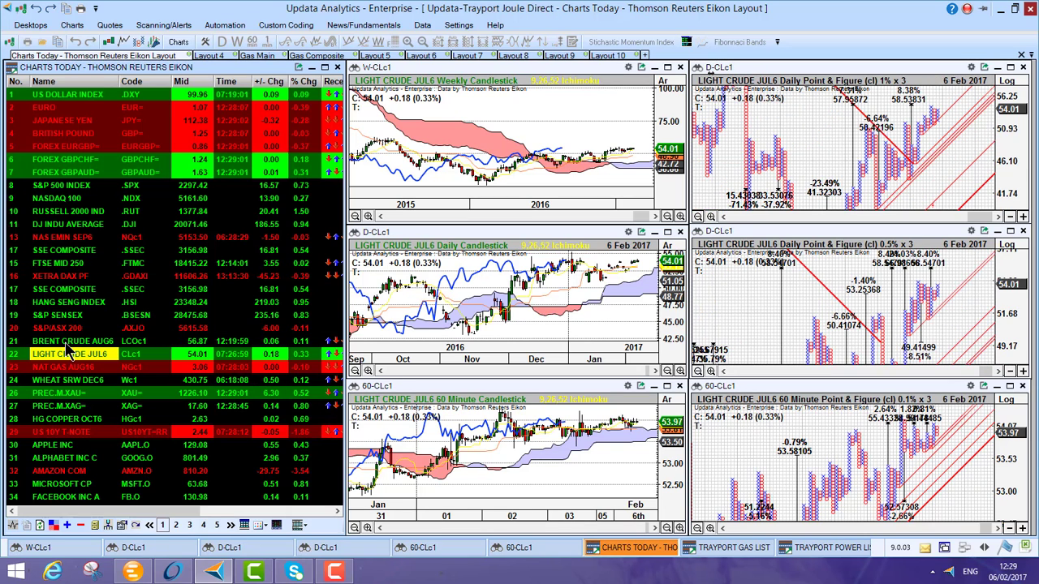
pyautogui.click(69, 341)
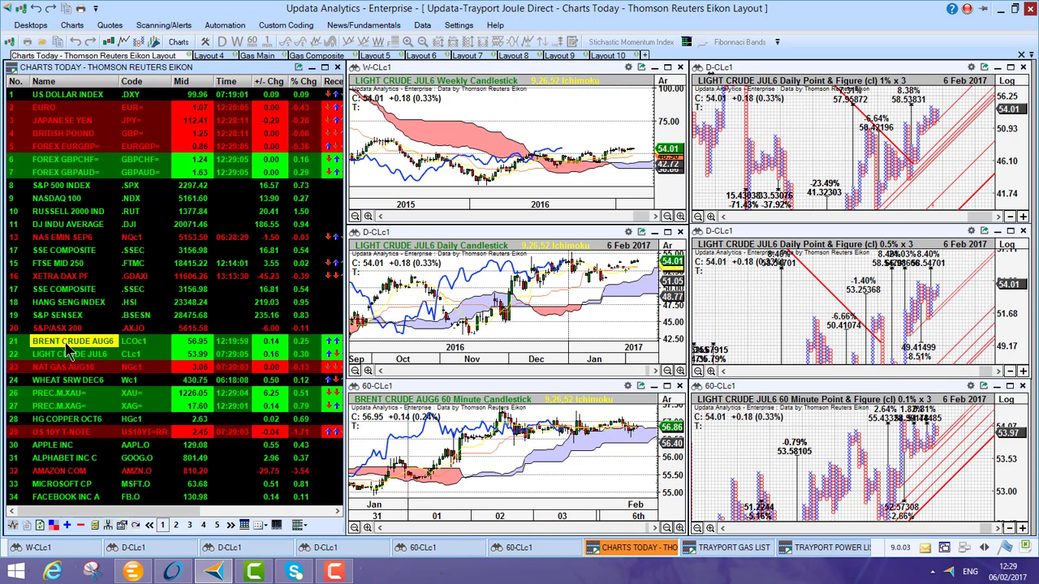
pyautogui.click(214, 56)
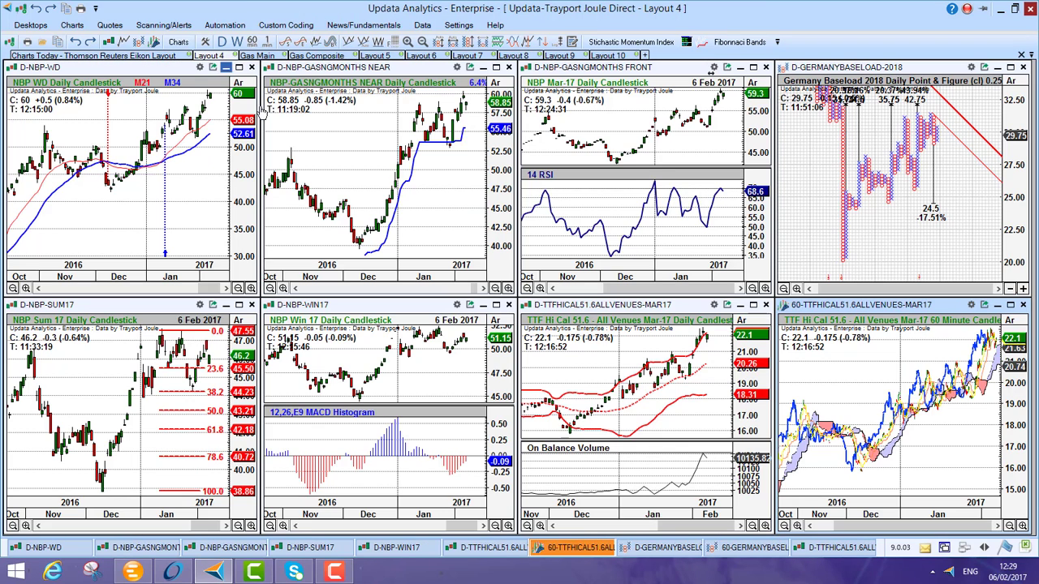
# Maximize the chart and load Trayport Joule NBP Gas - NG Months NEAR through the enlarged instrument finder
pyautogui.click(496, 68)
pyautogui.click(496, 68)
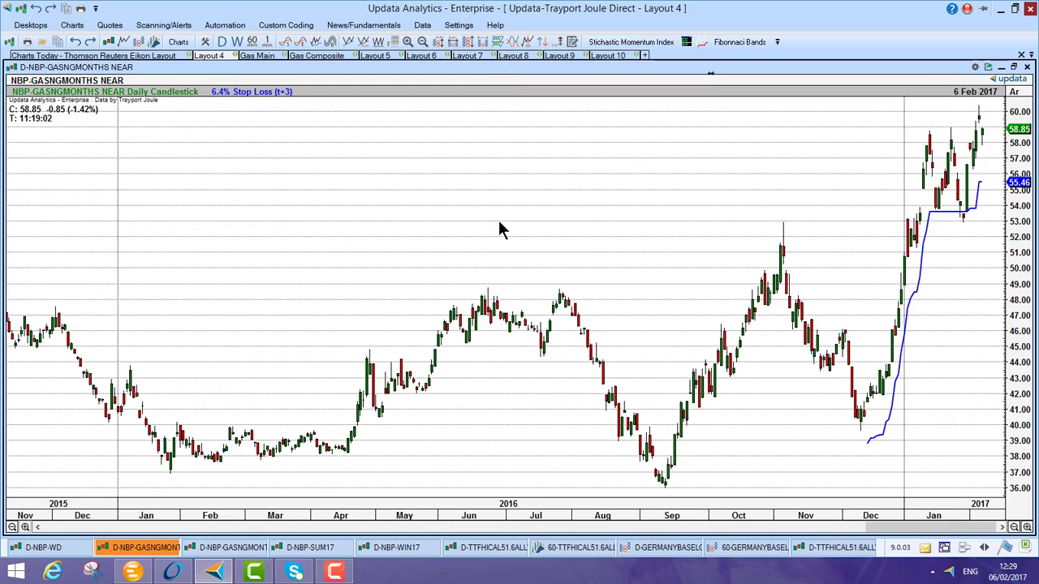
pyautogui.hotkey('ctrl', 'o')
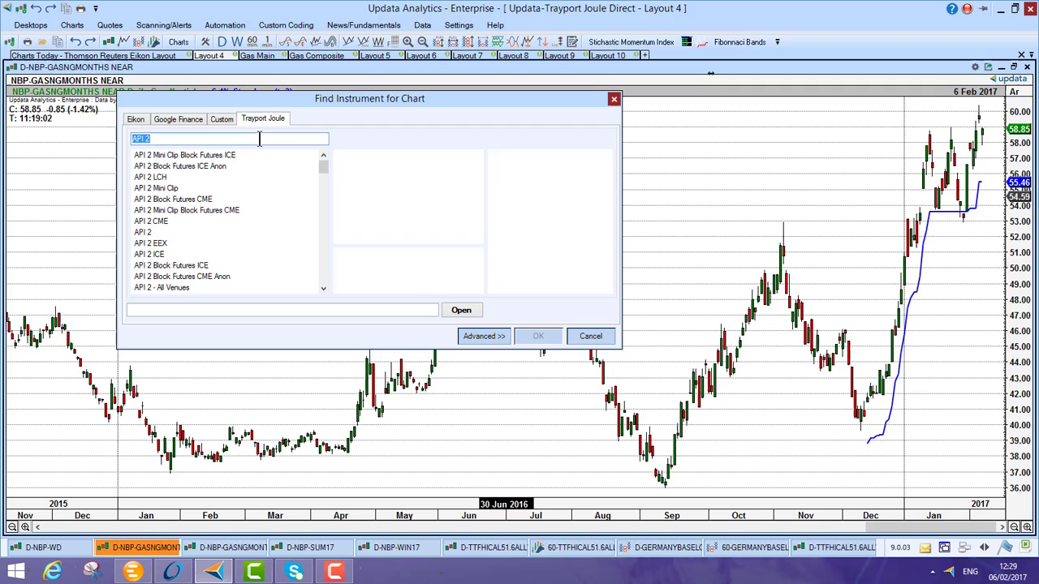
pyautogui.write('NBP')
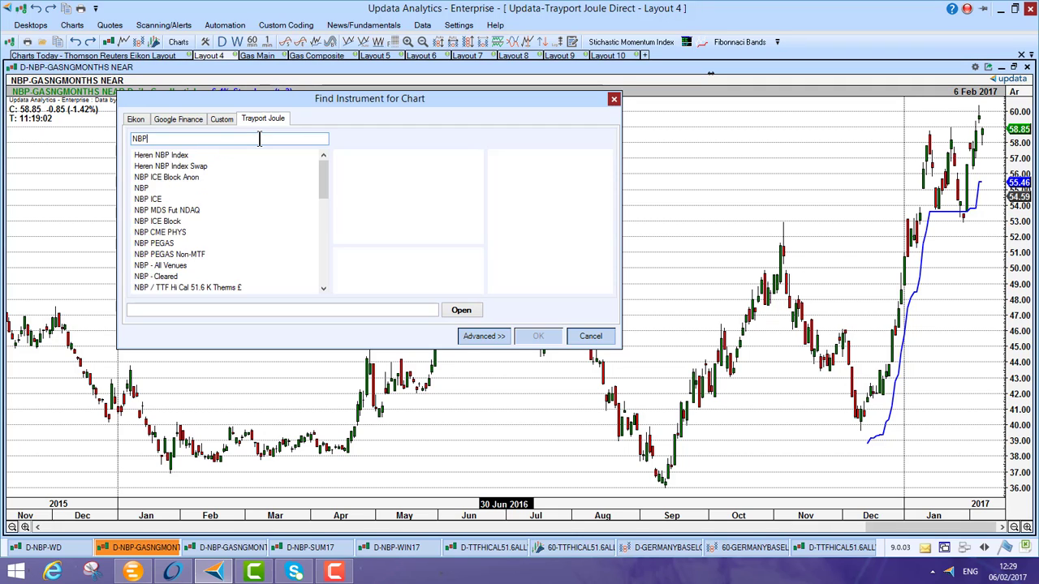
pyautogui.click(161, 189)
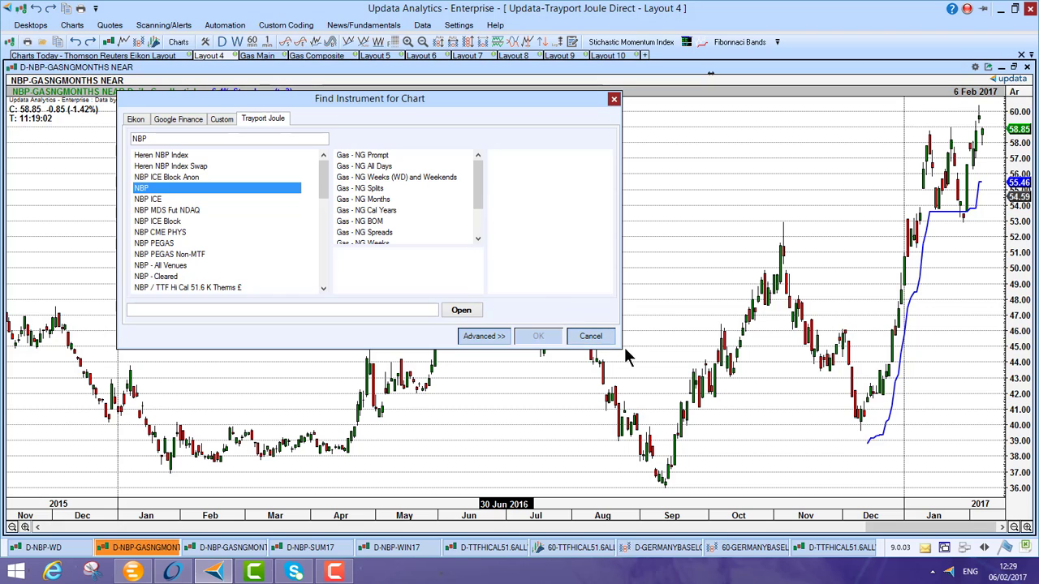
pyautogui.moveTo(621, 349); pyautogui.dragTo(716, 445)
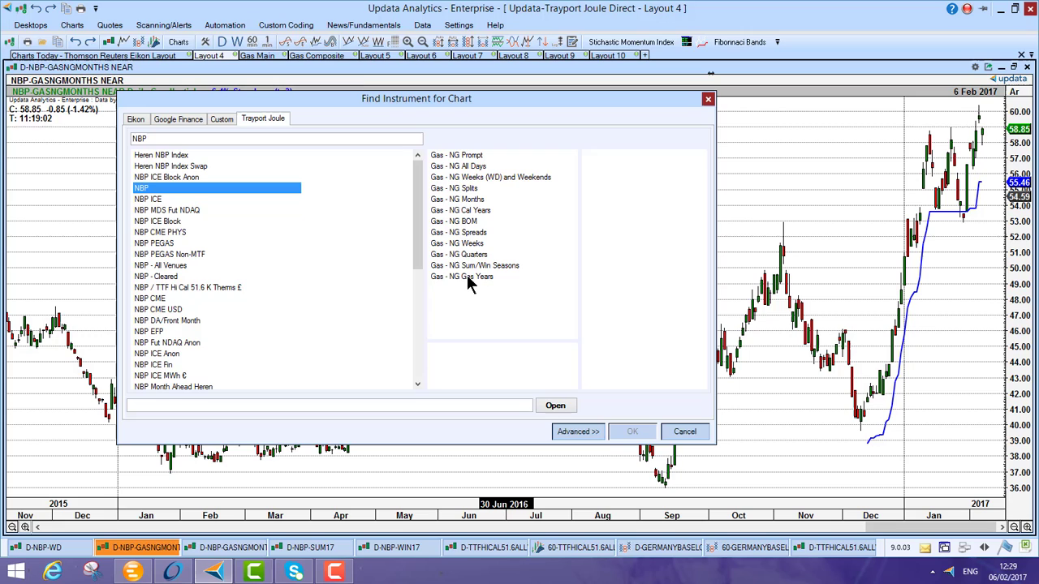
pyautogui.click(466, 200)
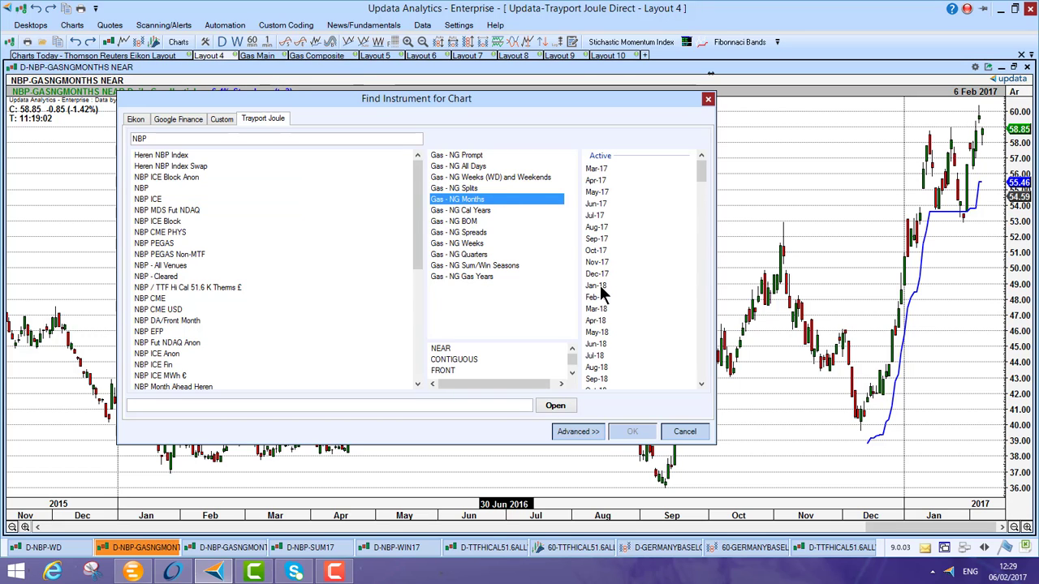
pyautogui.doubleClick(444, 348)
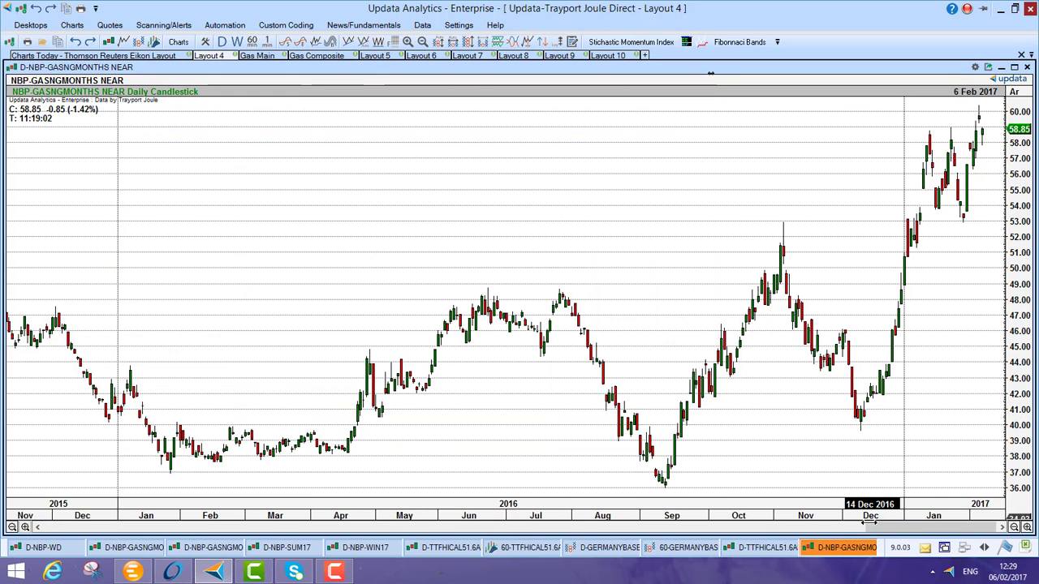
# Compress the date axis so the NEAR chart shows price history from 2008 to 2016
pyautogui.moveTo(865, 525); pyautogui.dragTo(7, 516)
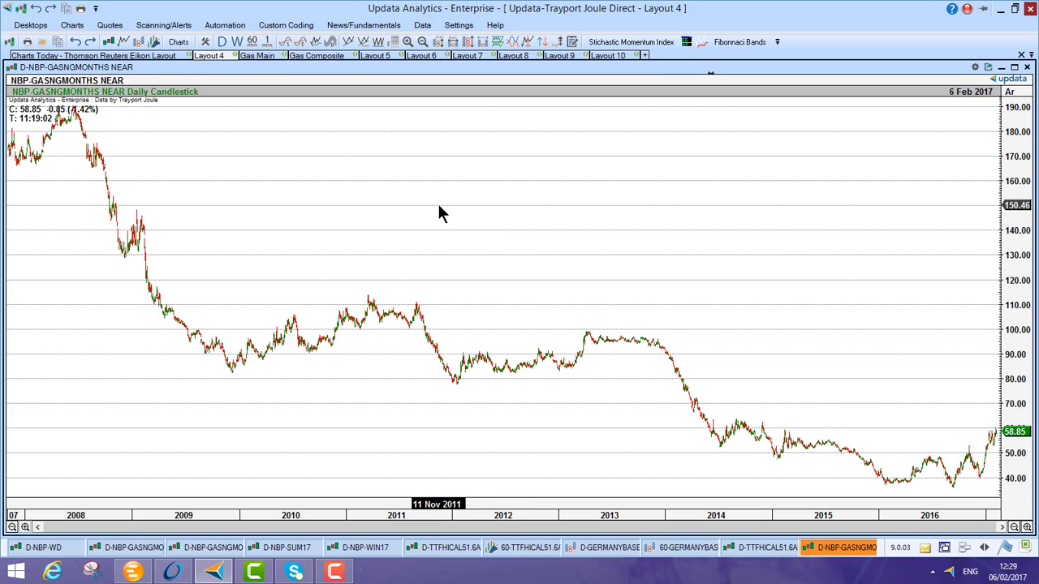
# Replace the chart with the NBP Gas - NG Months CONTIGUOUS series from Find Instrument
pyautogui.doubleClick(300, 151)
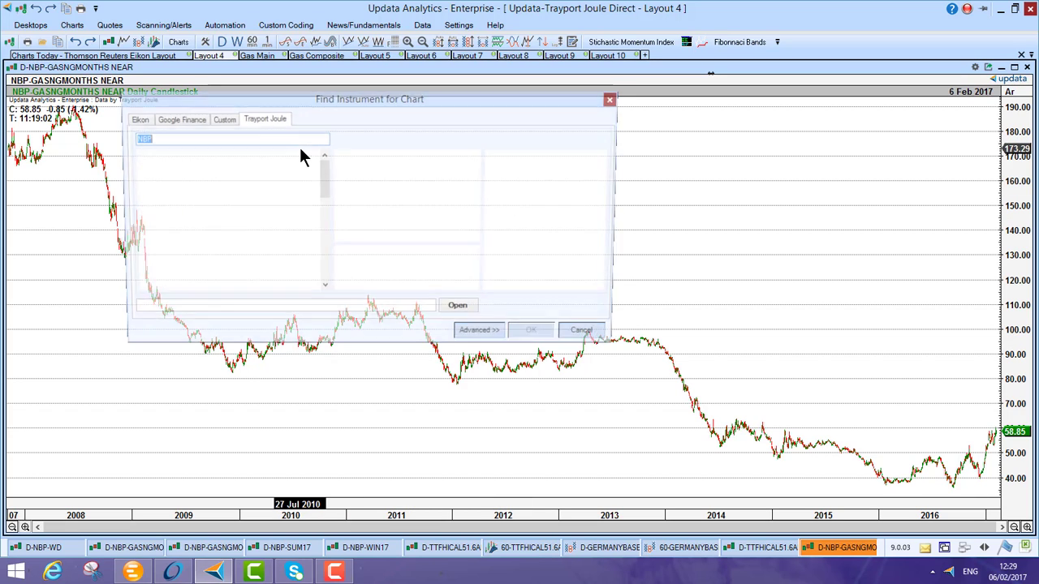
pyautogui.click(146, 190)
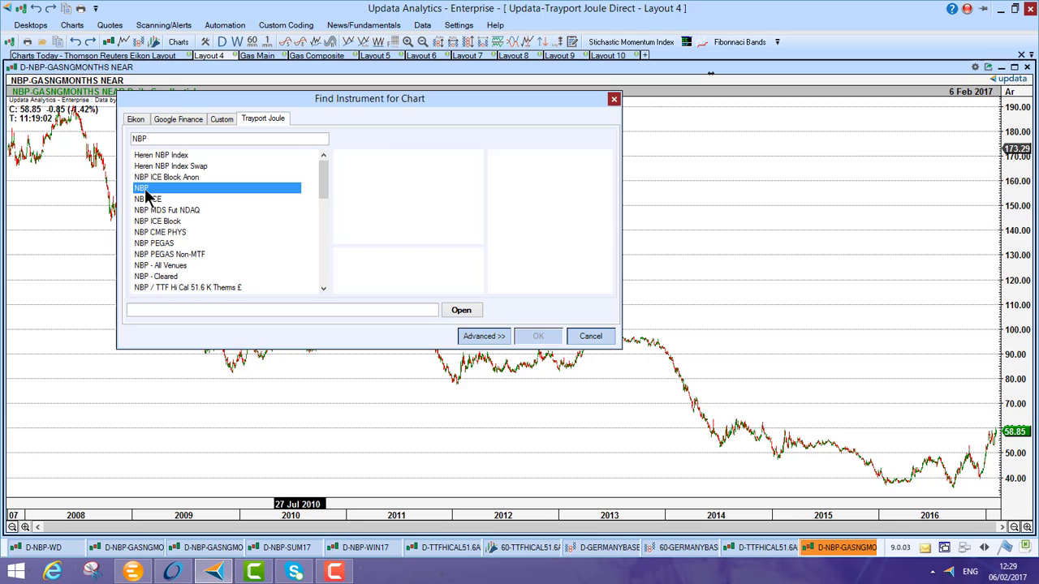
pyautogui.moveTo(477, 188)
pyautogui.mouseDown()
pyautogui.moveTo(479, 204)
pyautogui.moveTo(480, 181)
pyautogui.mouseUp()
pyautogui.click(371, 202)
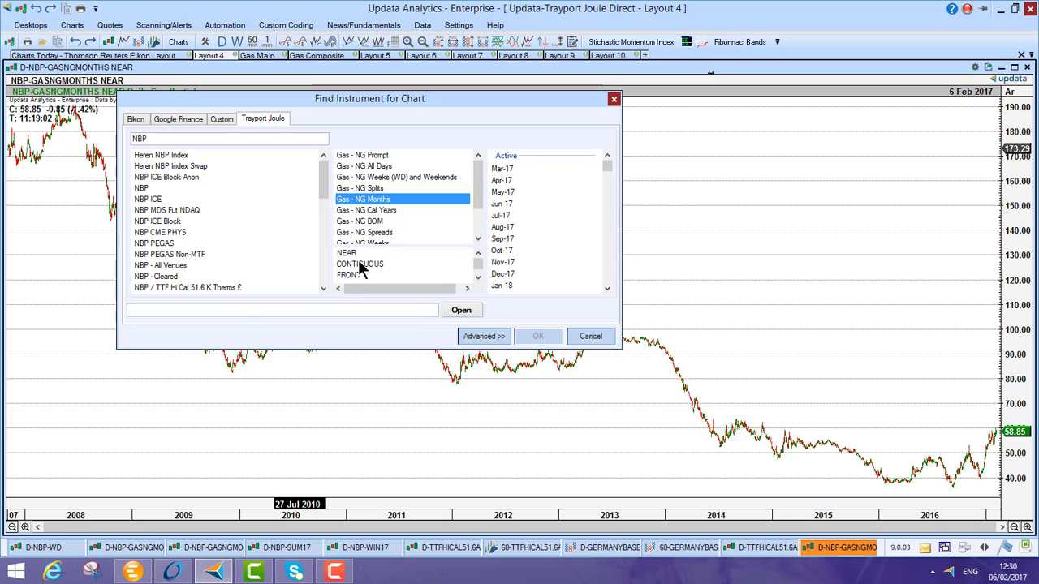
pyautogui.doubleClick(361, 264)
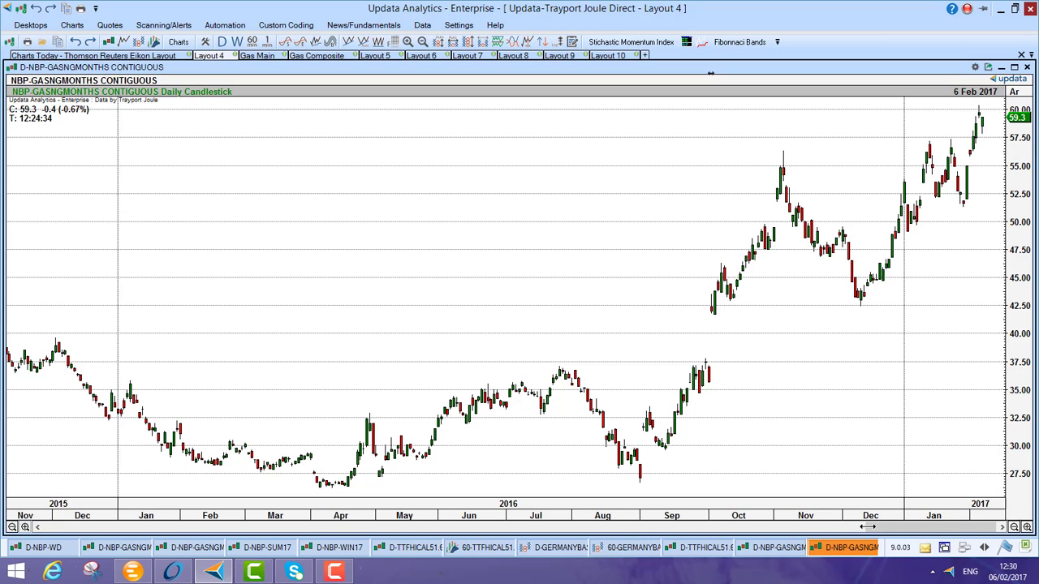
# Zoom the CONTIGUOUS chart out to 2008, then close it to return to the NEAR chart
pyautogui.moveTo(753, 526); pyautogui.dragTo(20, 515)
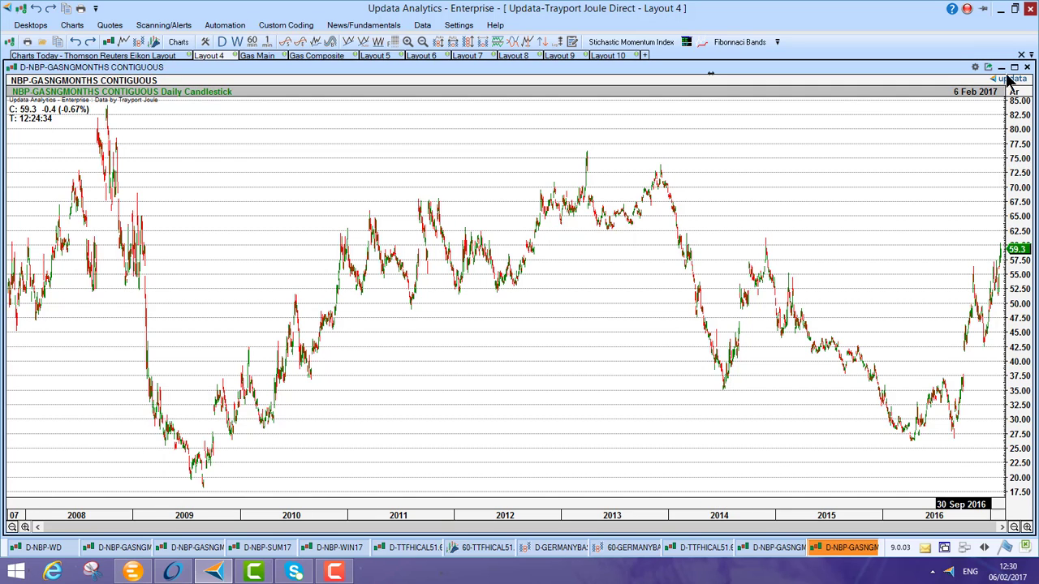
pyautogui.click(1000, 68)
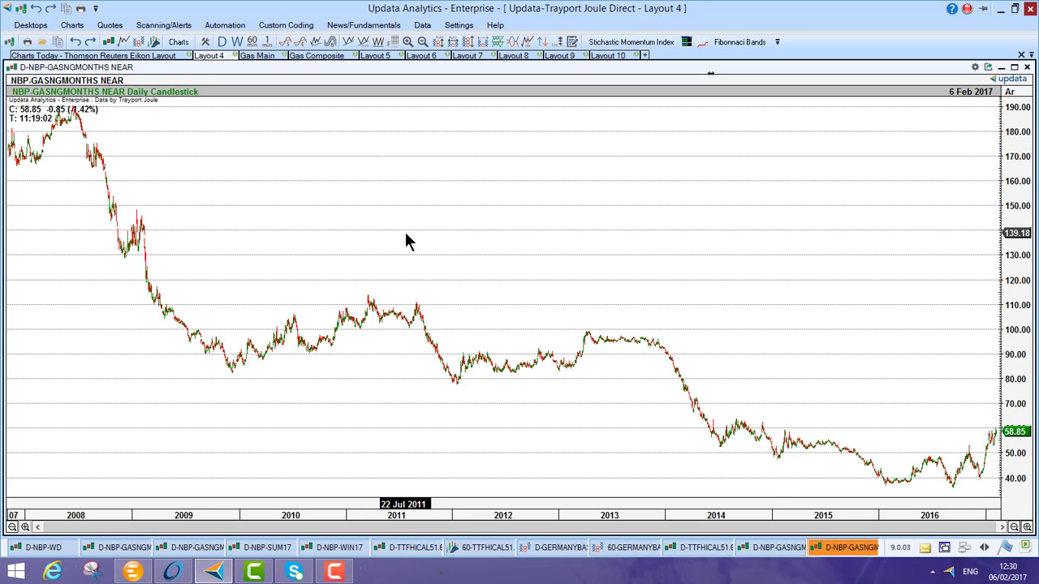
pyautogui.click(1013, 70)
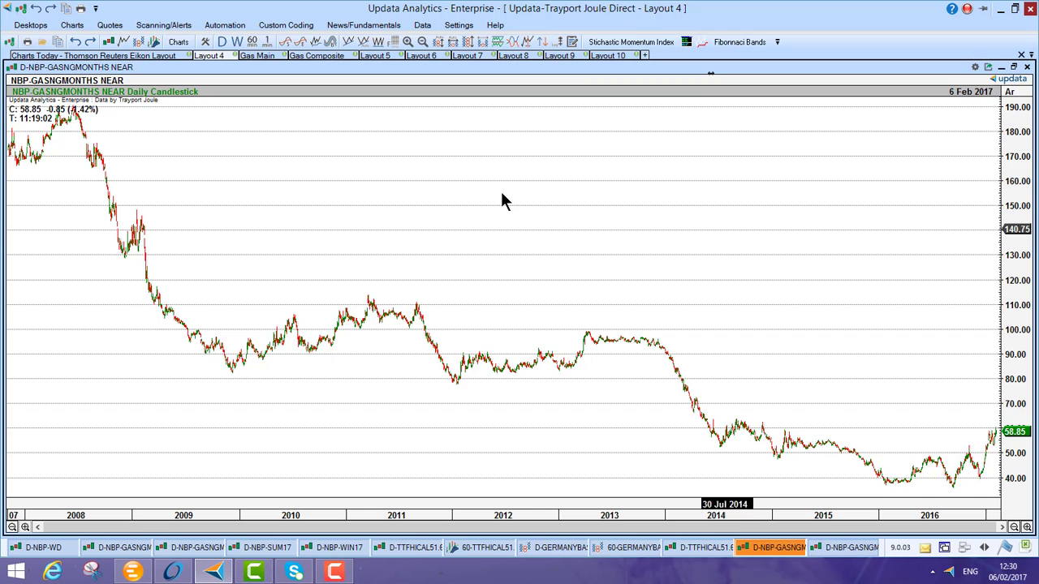
# Open the Charts Today Eikon layout with narrowed Trayport Gas and Power Lists, and load NBP DA
pyautogui.click(139, 57)
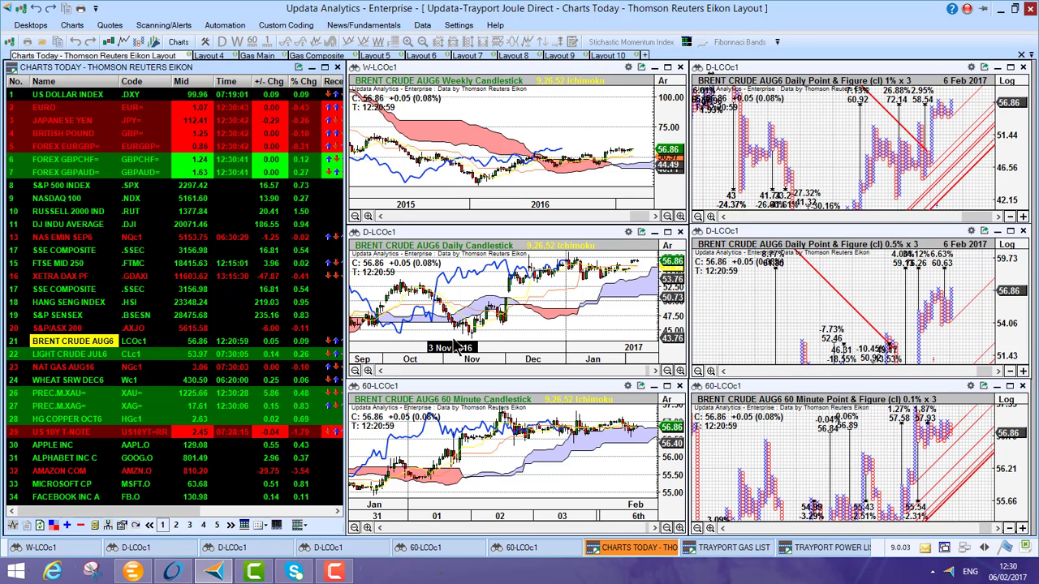
pyautogui.click(808, 548)
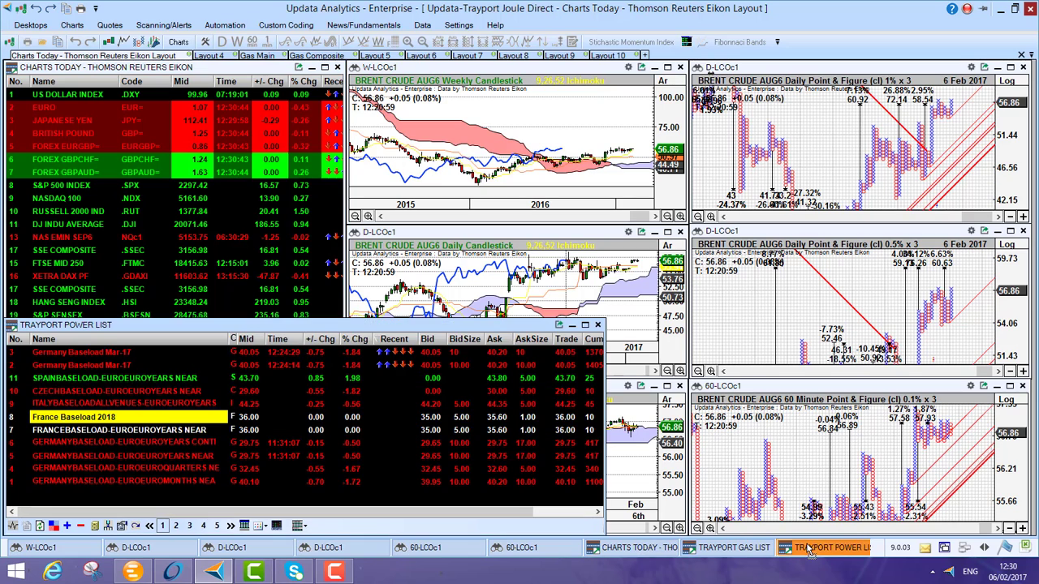
pyautogui.click(735, 548)
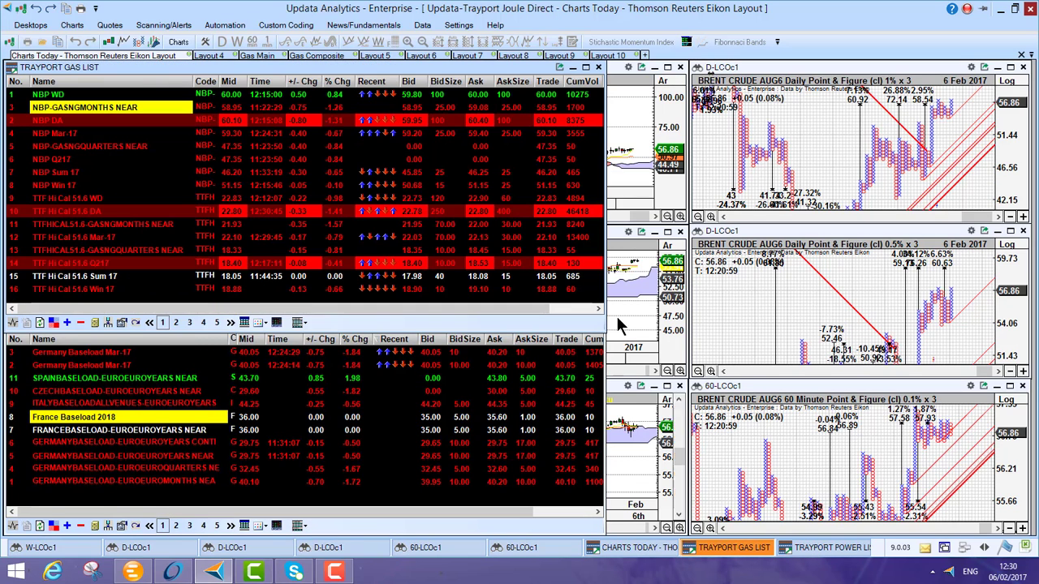
pyautogui.moveTo(614, 234); pyautogui.dragTo(346, 216)
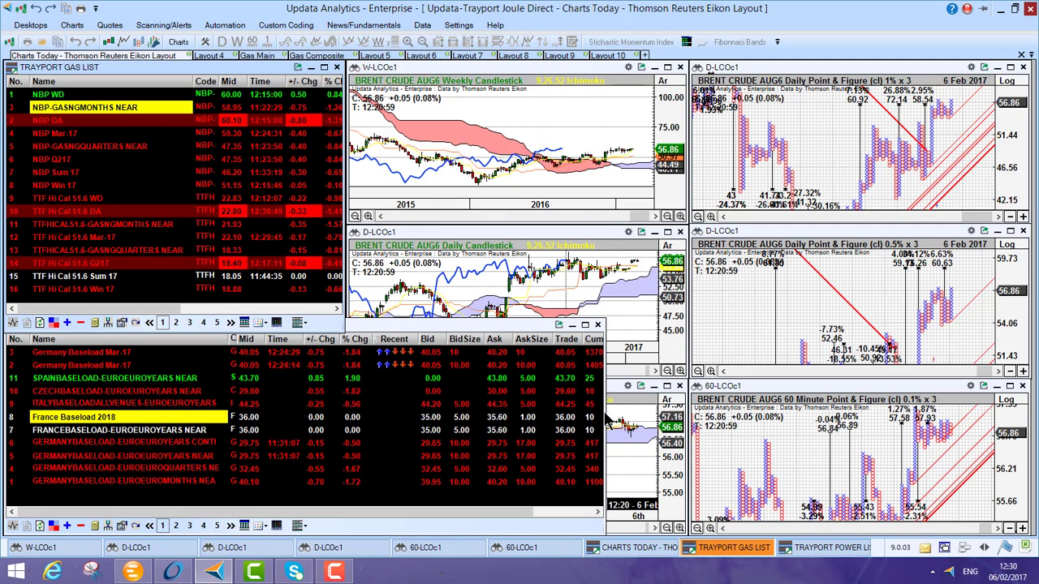
pyautogui.moveTo(605, 414); pyautogui.dragTo(341, 382)
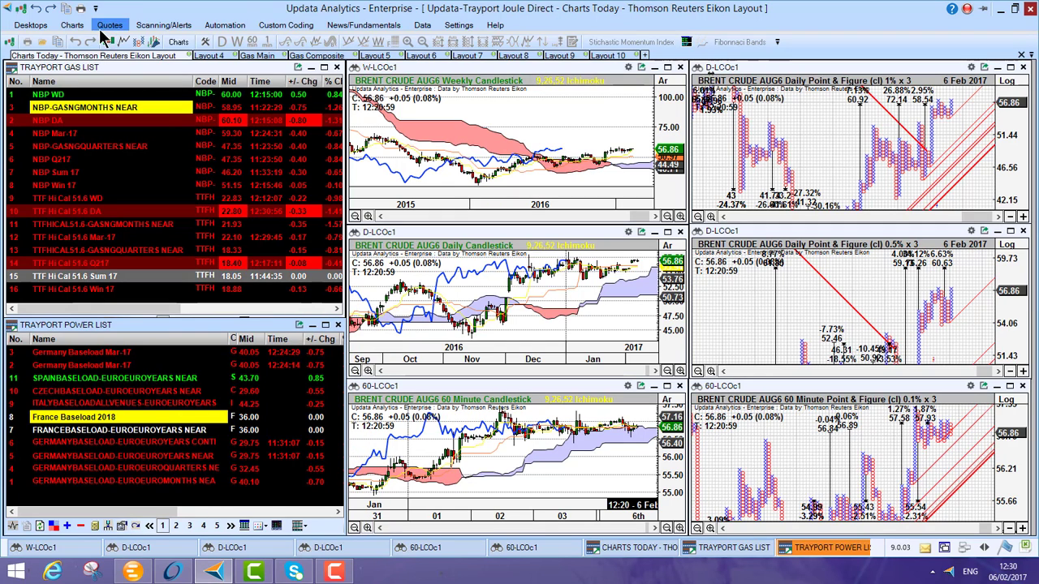
pyautogui.click(42, 26)
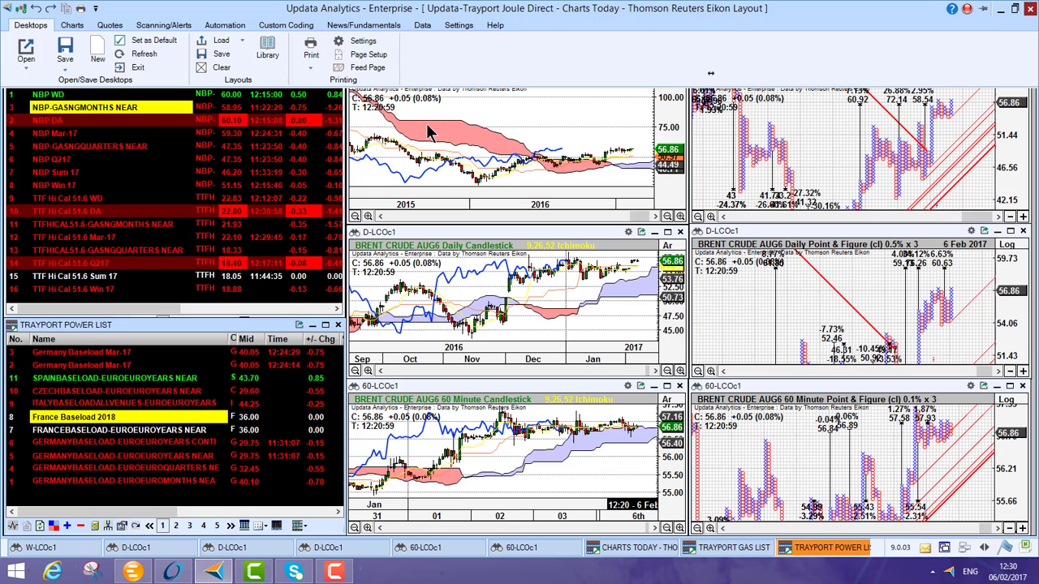
pyautogui.doubleClick(173, 120)
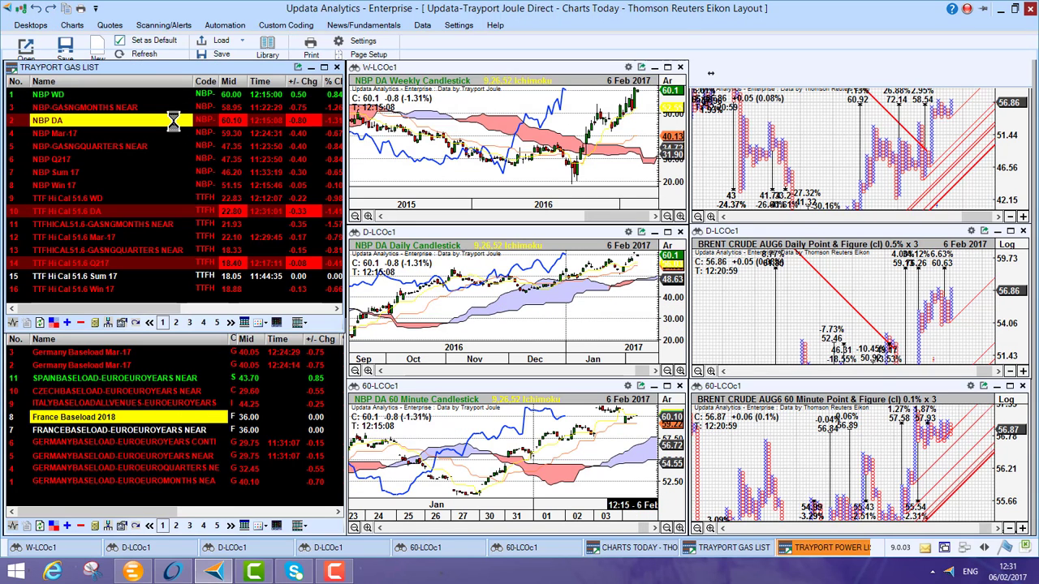
# Load NBP NG Quarters NEAR, NBP Q217 and TTF Hi Cal 51.6 WD into the linked charts in turn
pyautogui.doubleClick(92, 97)
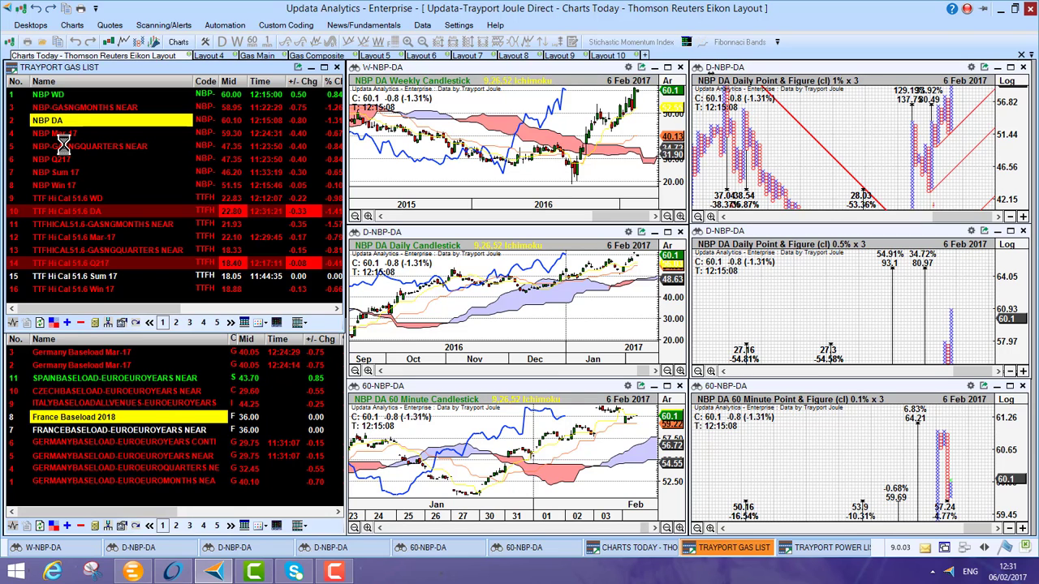
pyautogui.click(63, 146)
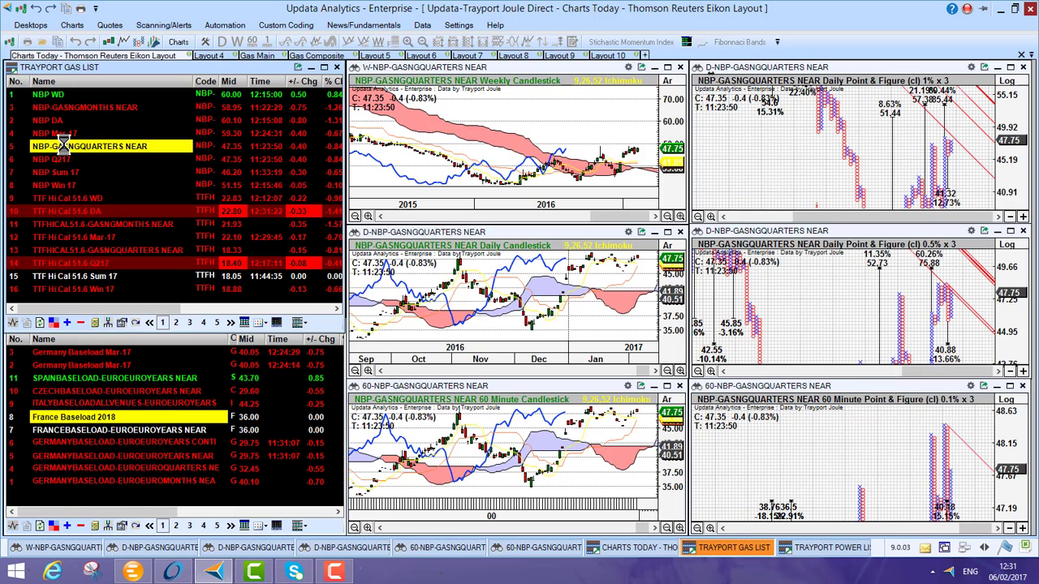
pyautogui.click(65, 159)
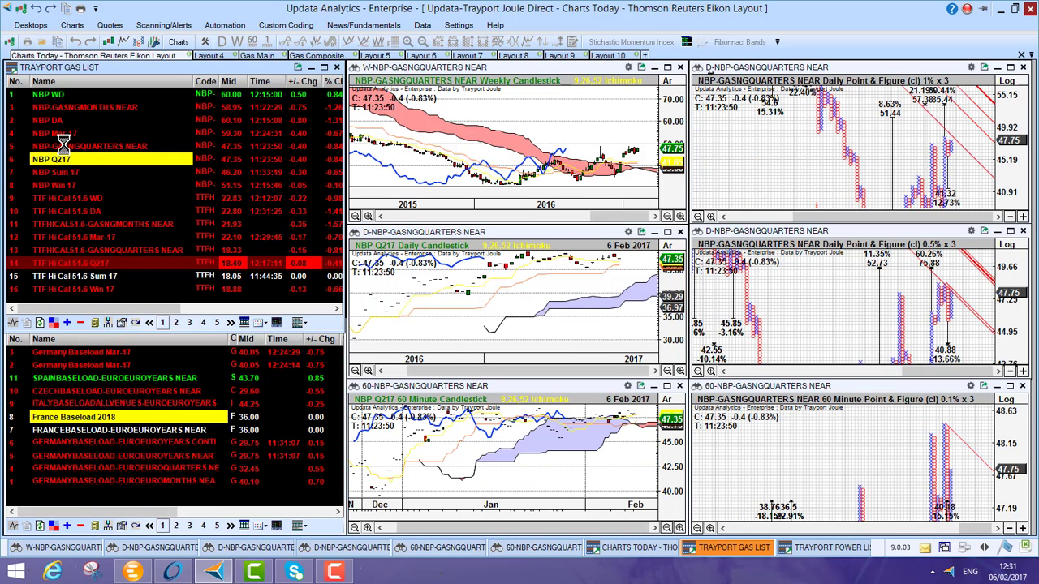
pyautogui.click(69, 198)
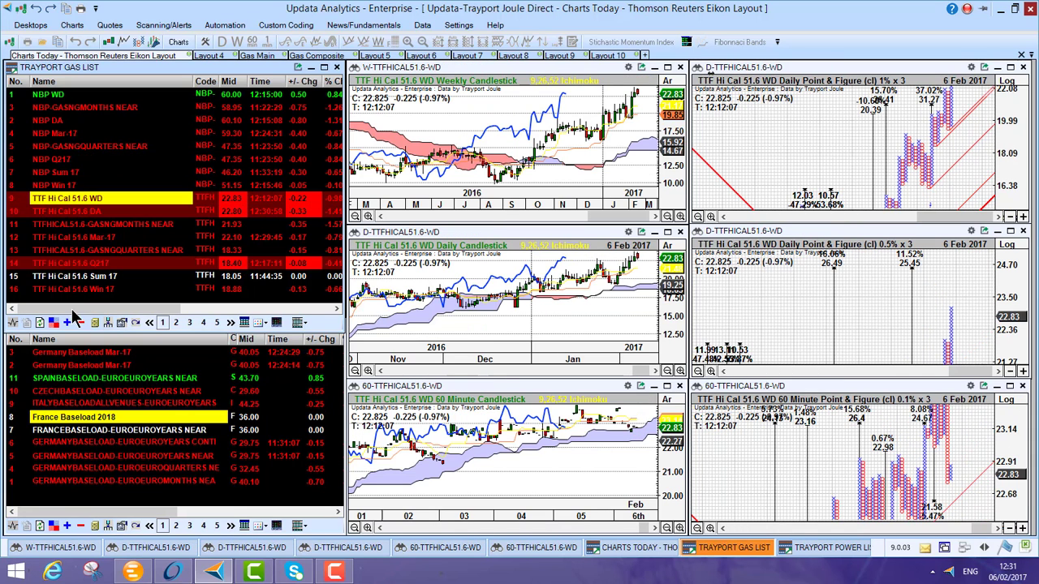
# Load Germany Baseload Mar-17, France Baseload 2018, then CZECHBASELOAD-EUROEUROYEARS NEAR, and bring Joule forward
pyautogui.click(88, 365)
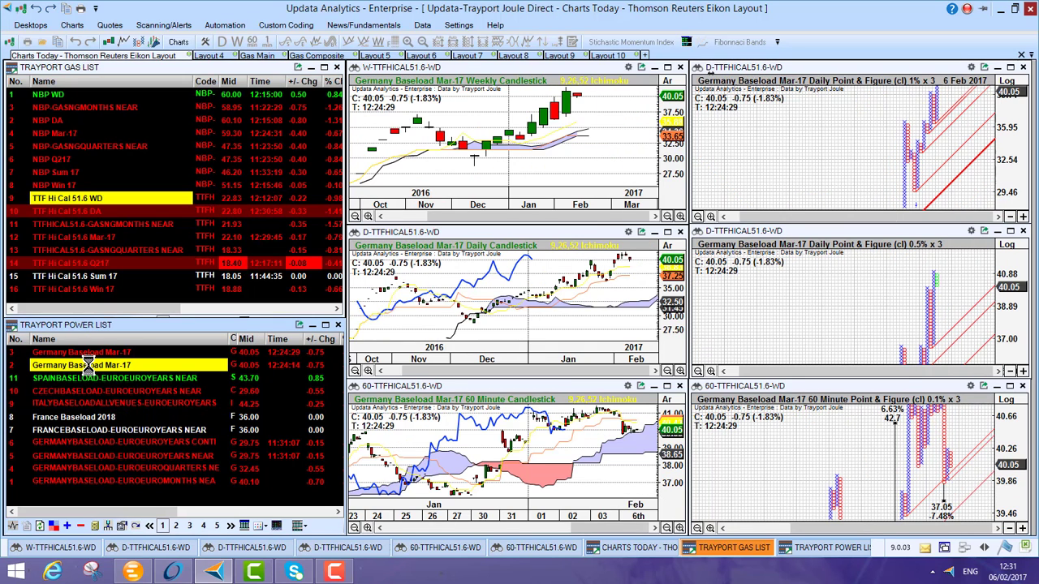
pyautogui.click(81, 417)
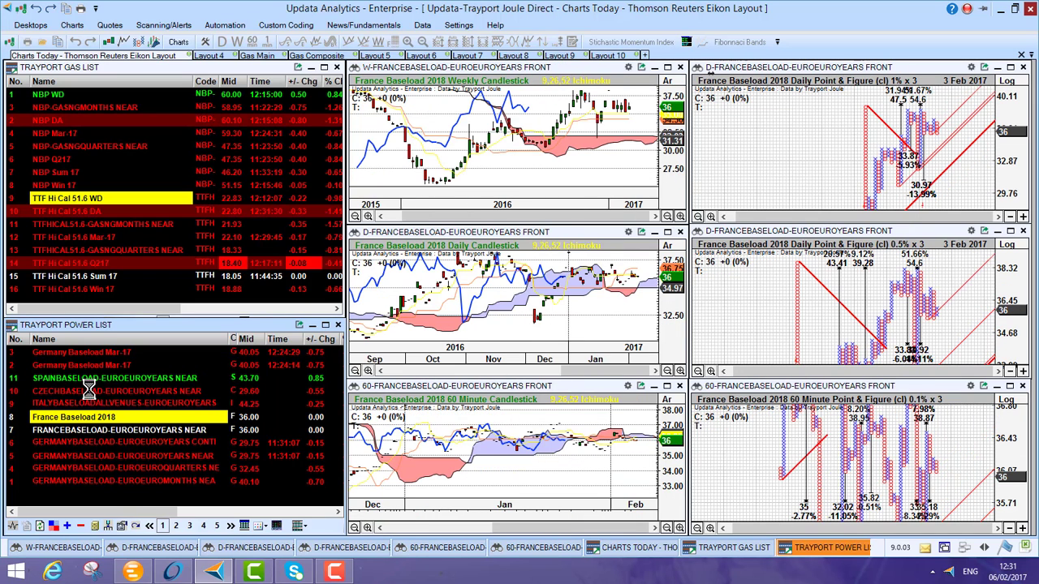
pyautogui.click(89, 390)
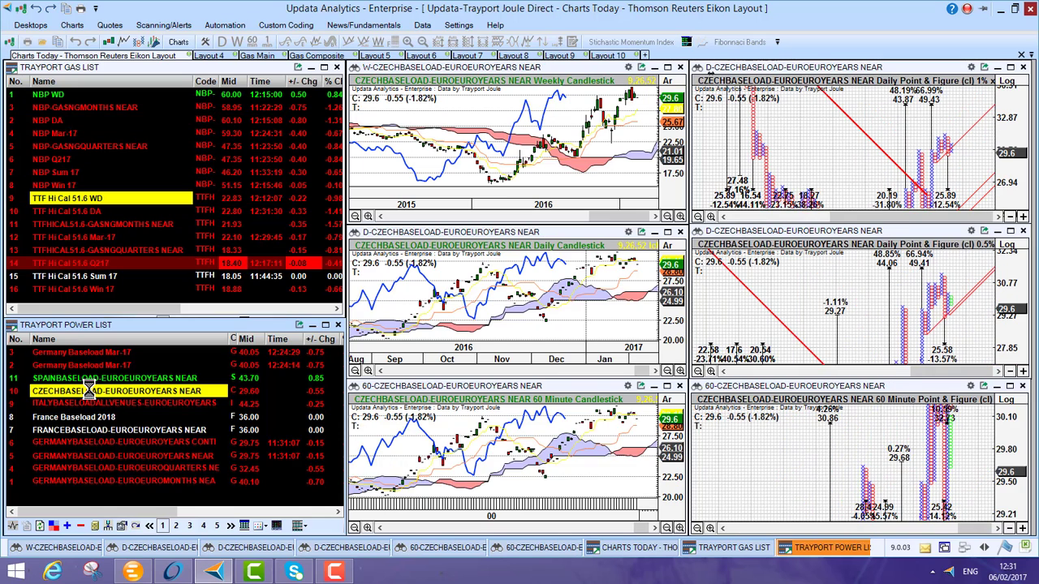
pyautogui.click(171, 573)
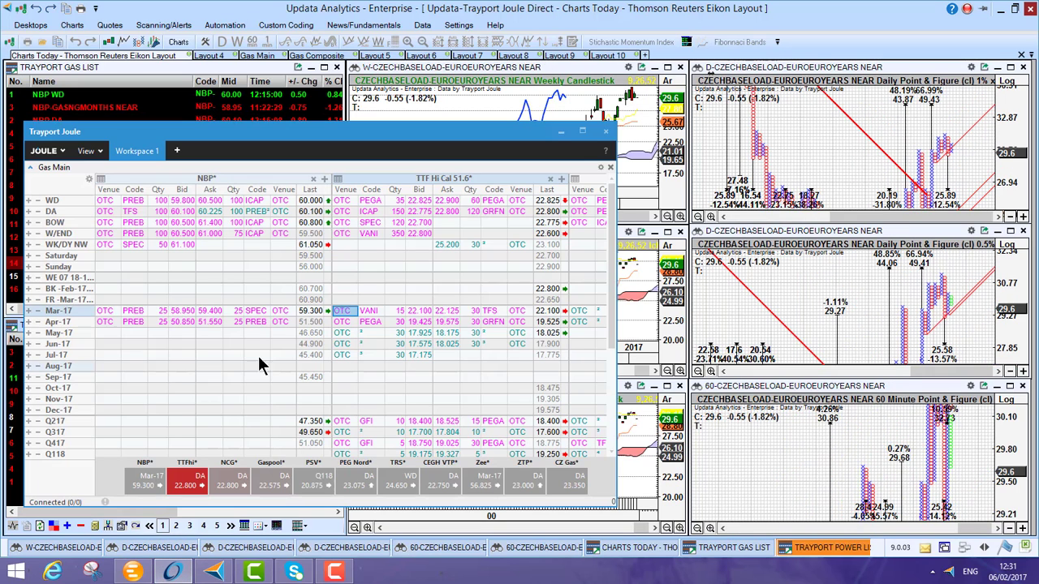
# Chart TTF Hi Cal 51.6 All Venues Mar-17 from Joule, then restore and narrow the chart window beside the lists
pyautogui.rightClick(342, 318)
pyautogui.click(287, 369)
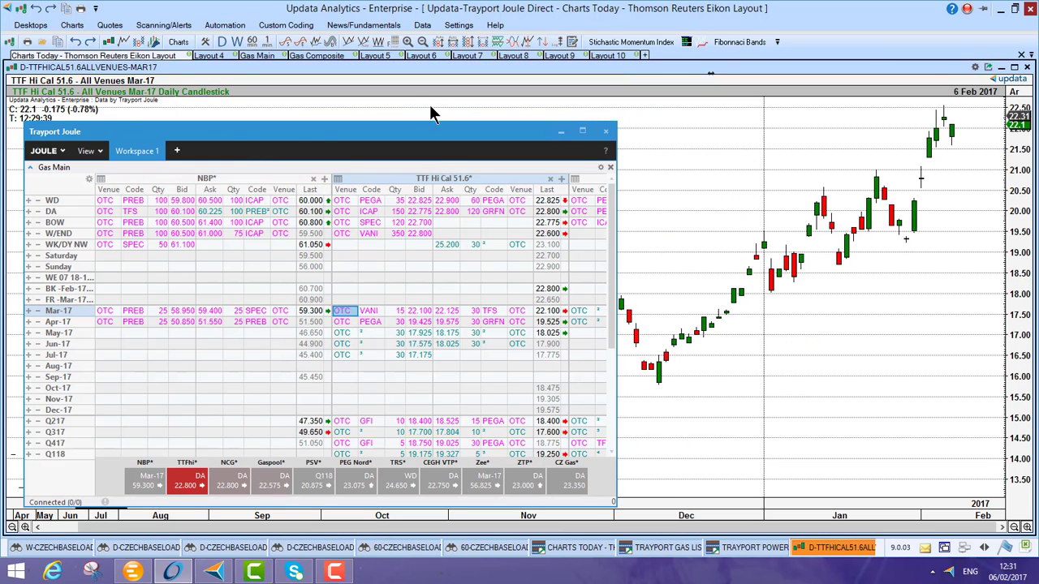
pyautogui.click(191, 94)
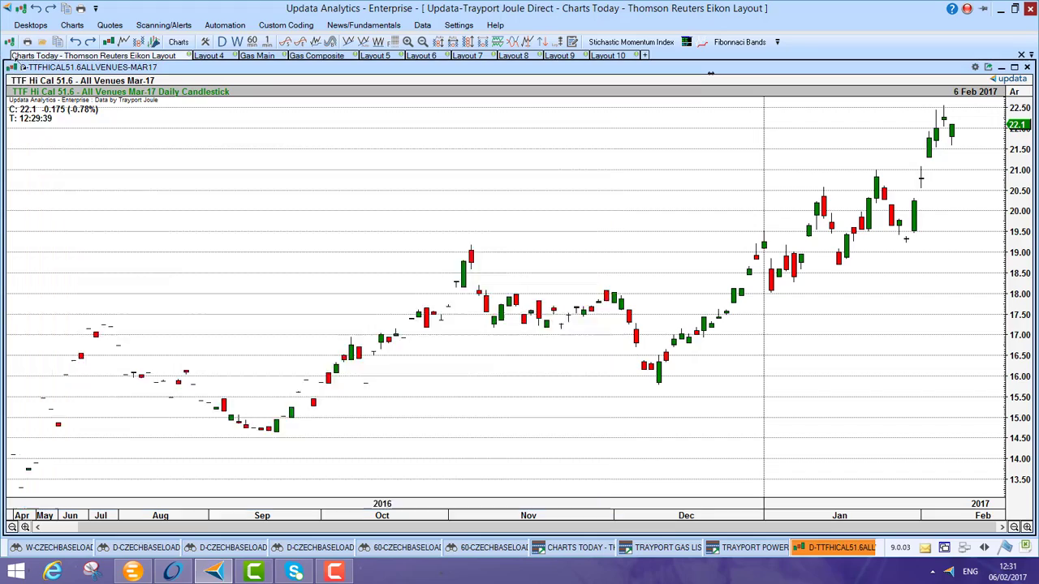
pyautogui.doubleClick(547, 66)
pyautogui.moveTo(549, 81); pyautogui.dragTo(363, 76)
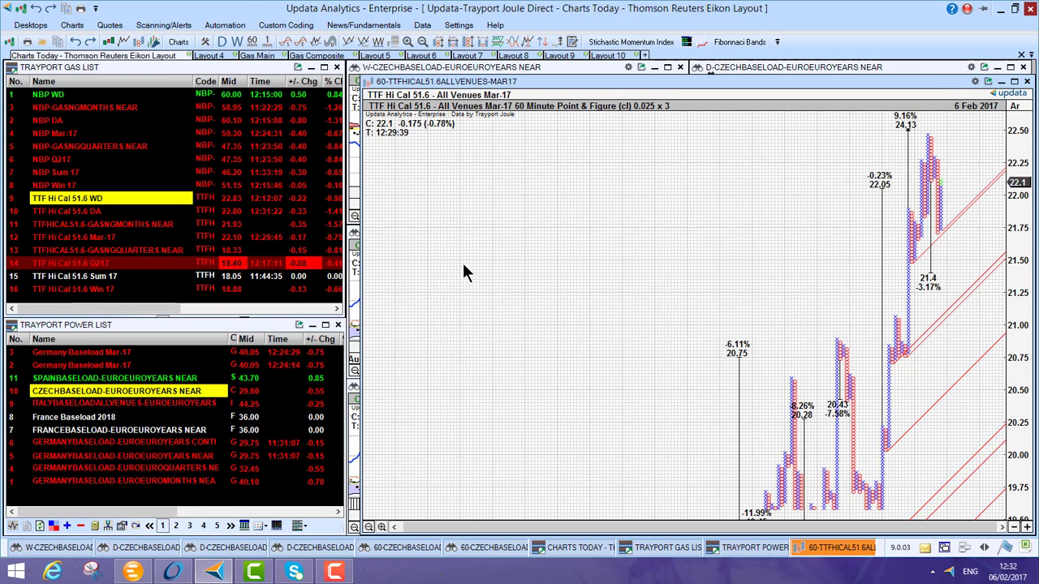
# On Layout 4, chart Trayport Joule NBP Gas - NG Months NEAR, maximized with 60-minute candles
pyautogui.click(210, 56)
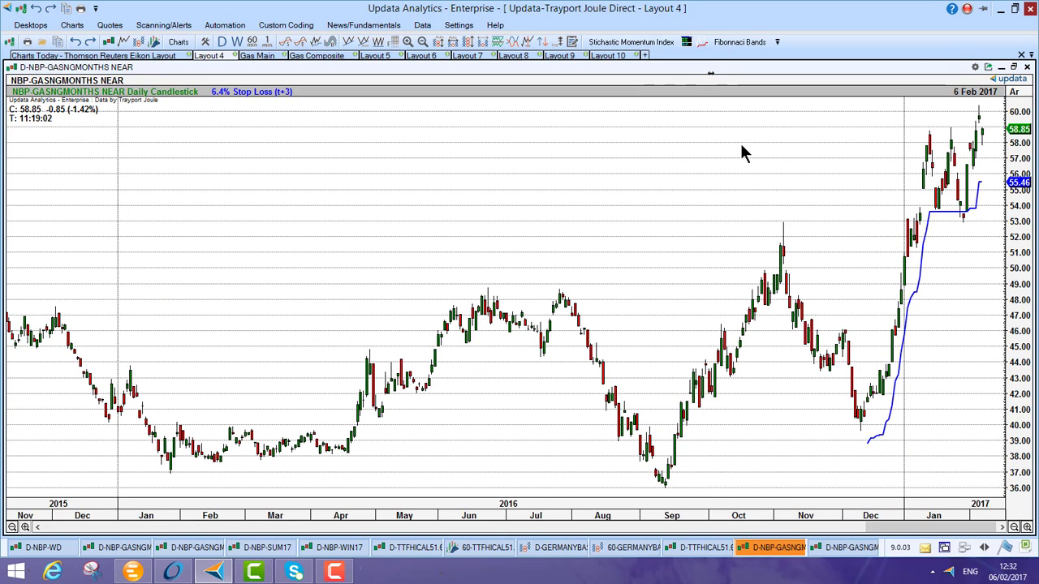
pyautogui.doubleClick(680, 180)
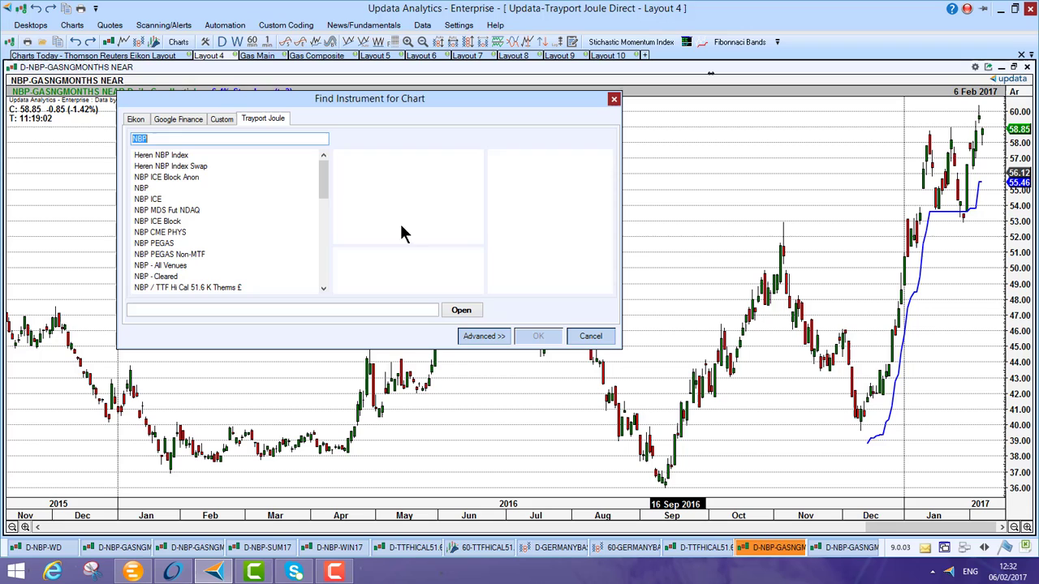
pyautogui.click(146, 189)
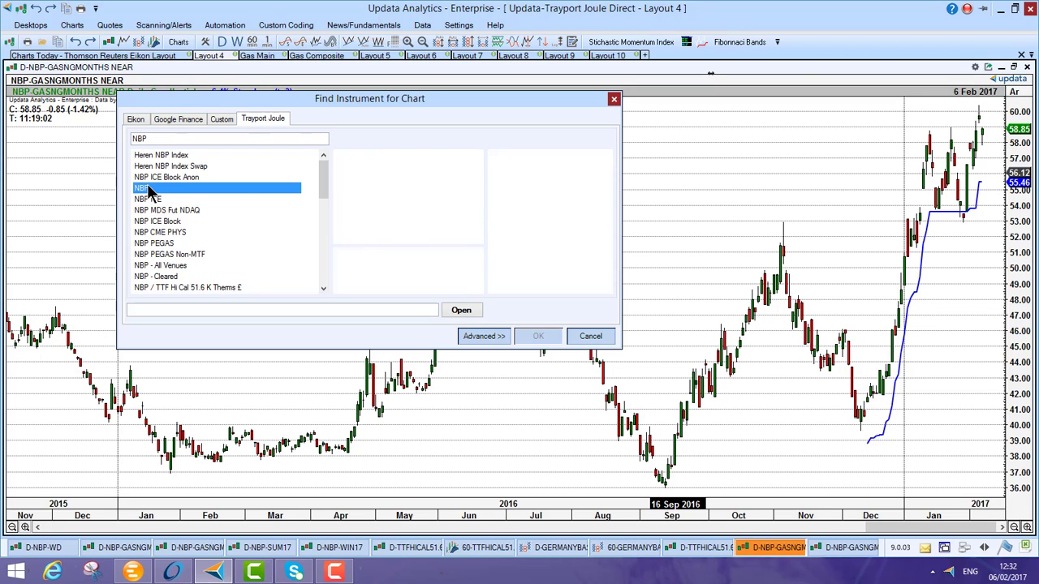
pyautogui.click(380, 200)
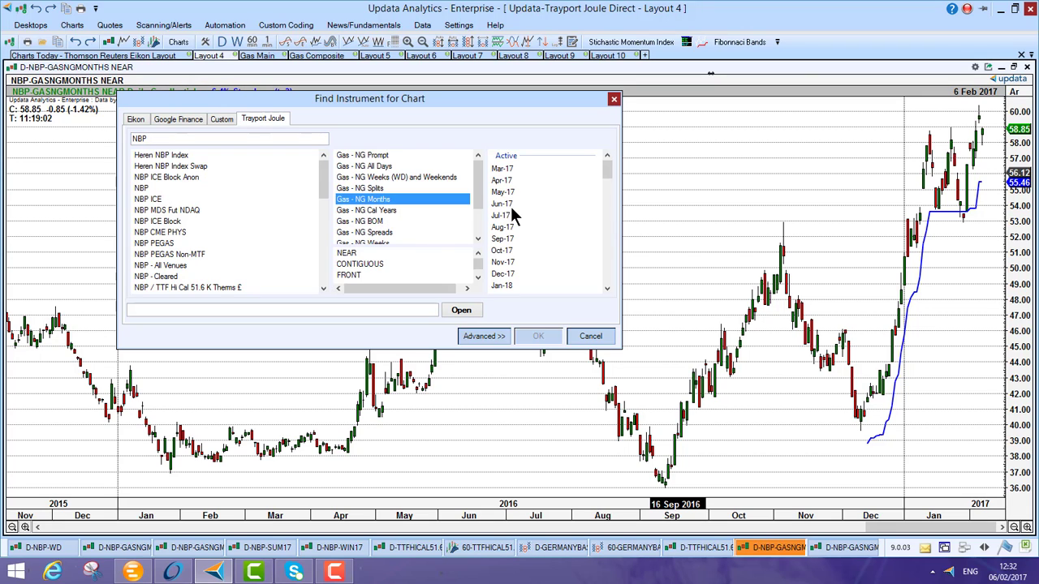
pyautogui.doubleClick(354, 258)
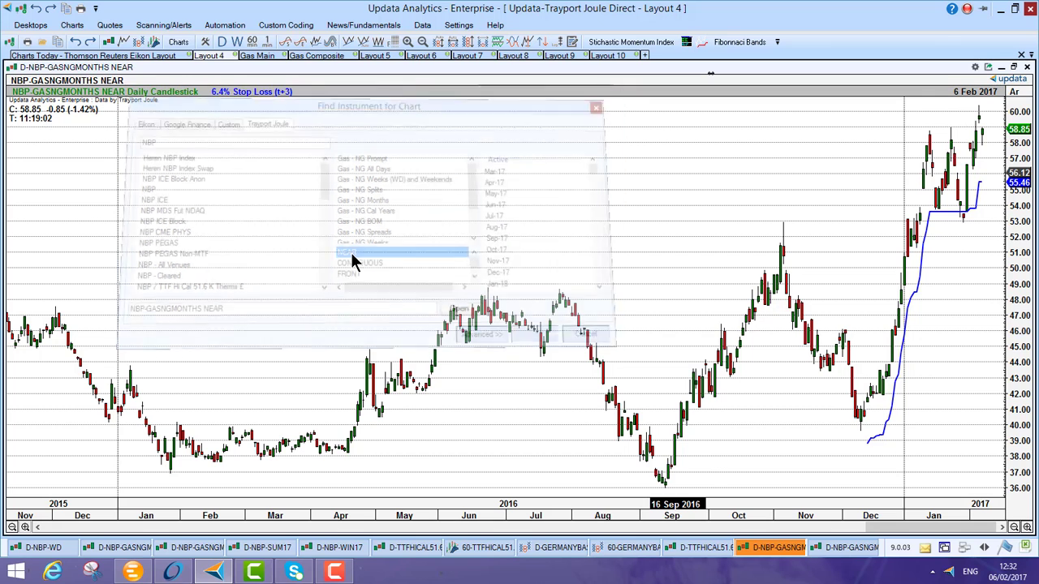
pyautogui.doubleClick(640, 82)
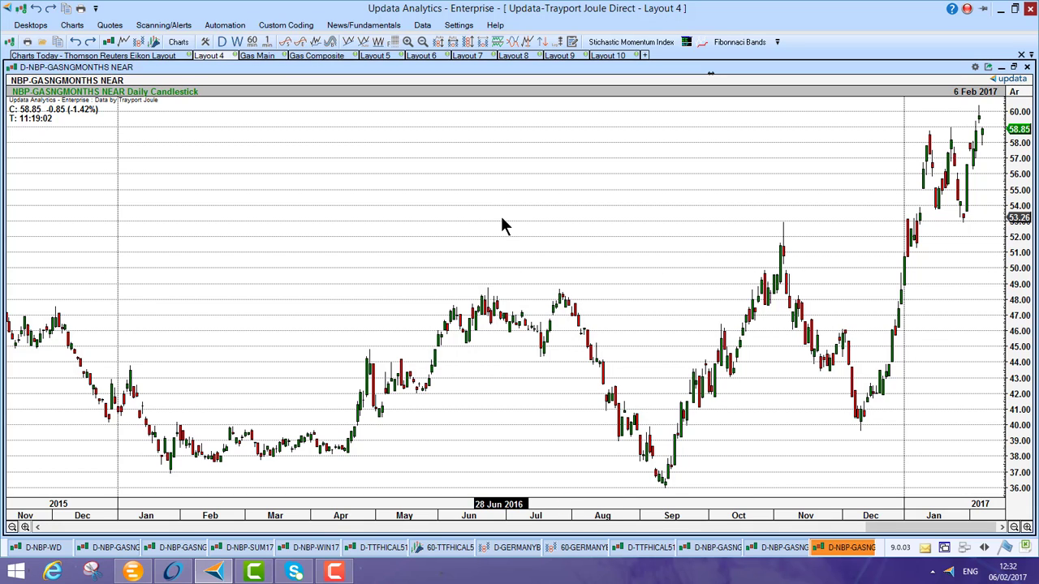
pyautogui.click(252, 42)
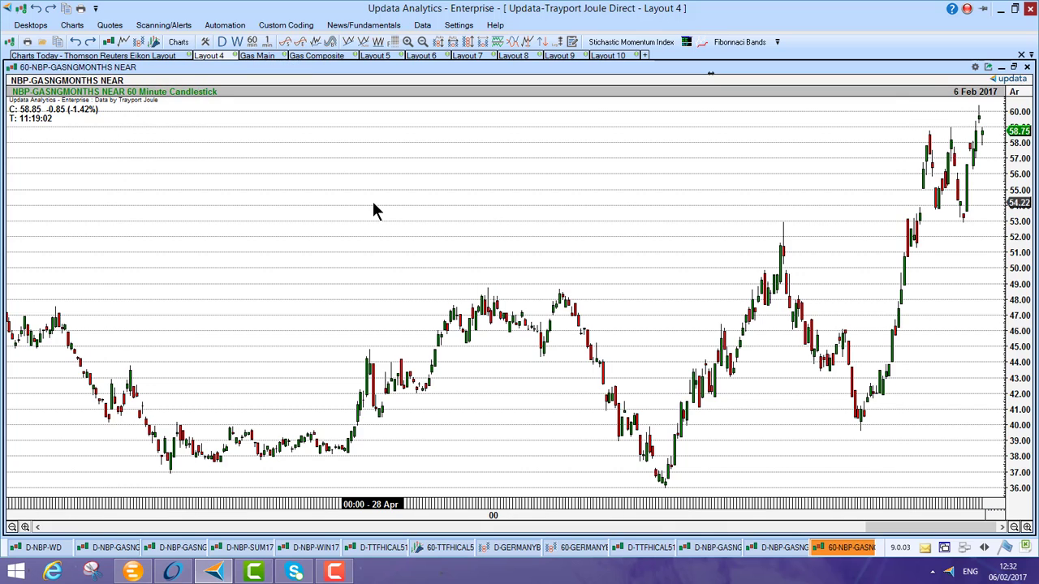
# Add a Historic Correlation study against Eikon ticker LCOc1, then bring the daily NBP months chart forward
pyautogui.click(174, 46)
pyautogui.click(209, 165)
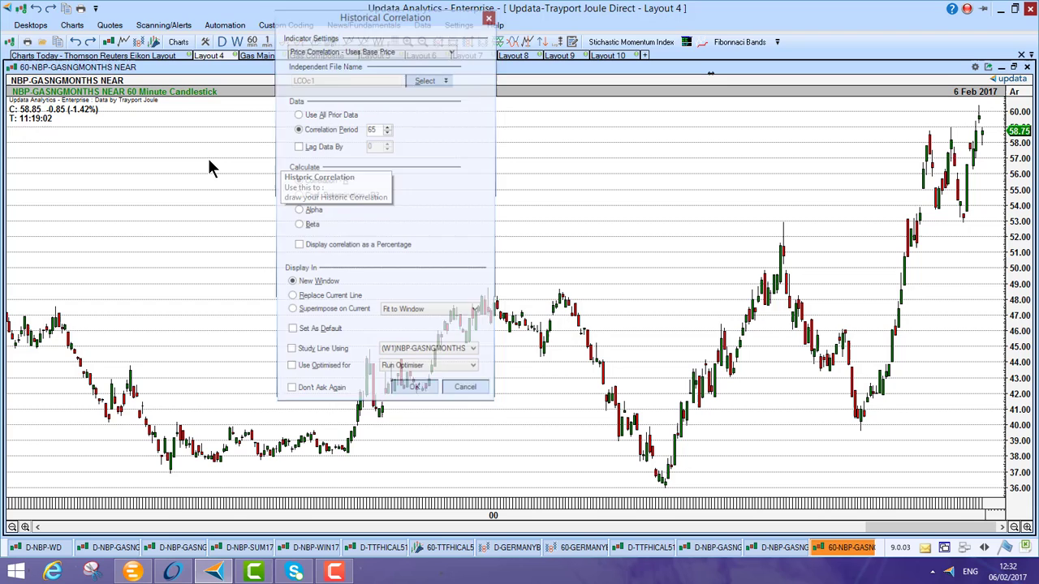
pyautogui.click(427, 81)
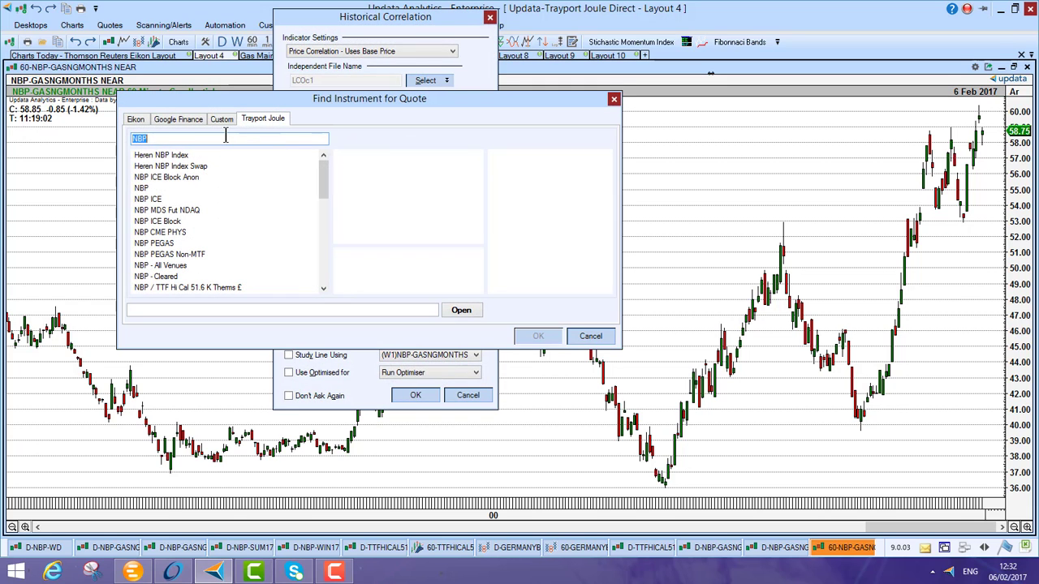
pyautogui.click(136, 121)
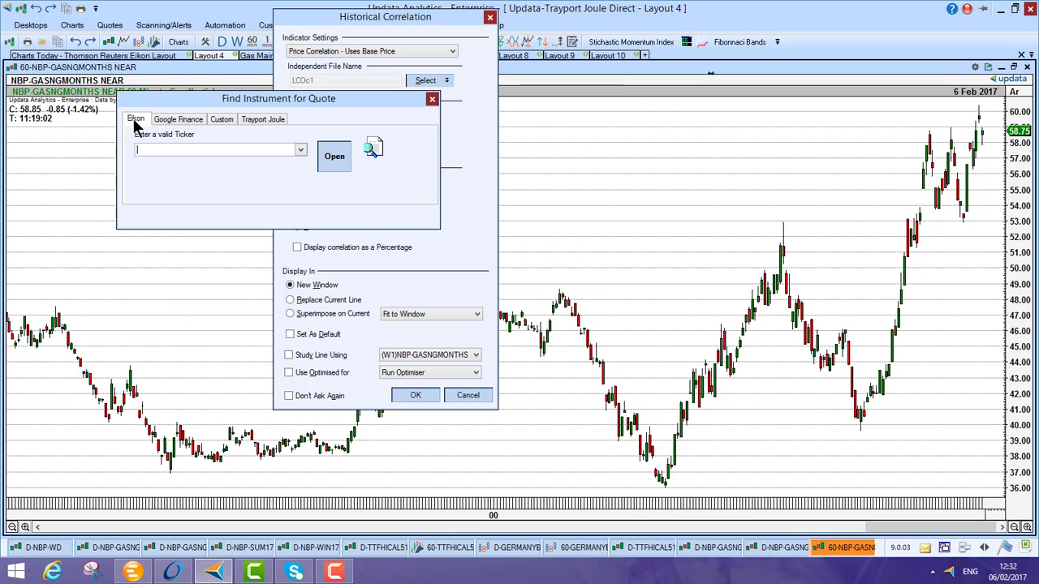
pyautogui.click(300, 151)
pyautogui.click(253, 163)
pyautogui.click(334, 157)
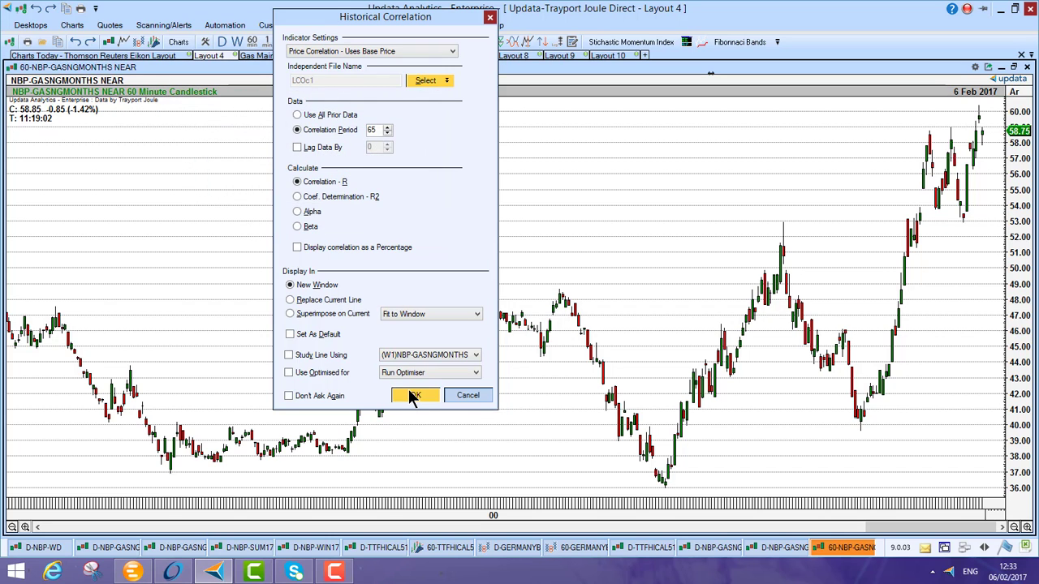
pyautogui.click(411, 395)
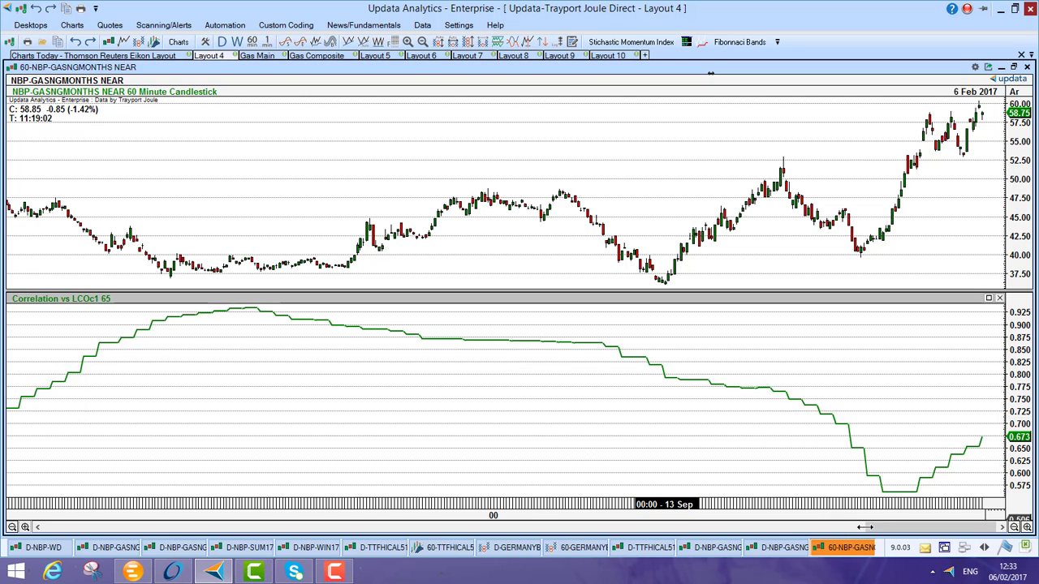
pyautogui.moveTo(860, 527); pyautogui.dragTo(811, 527)
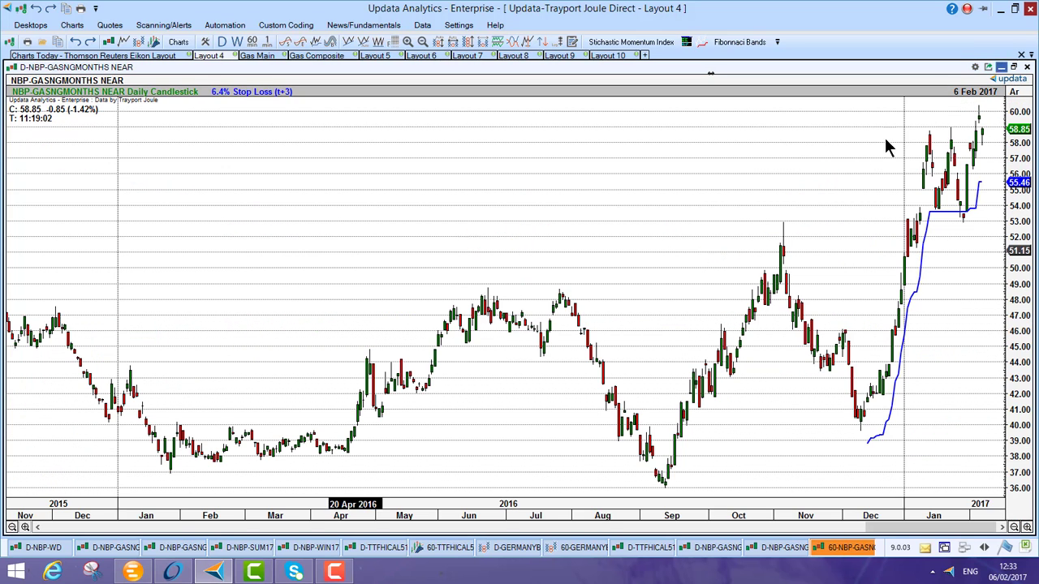
pyautogui.click(987, 66)
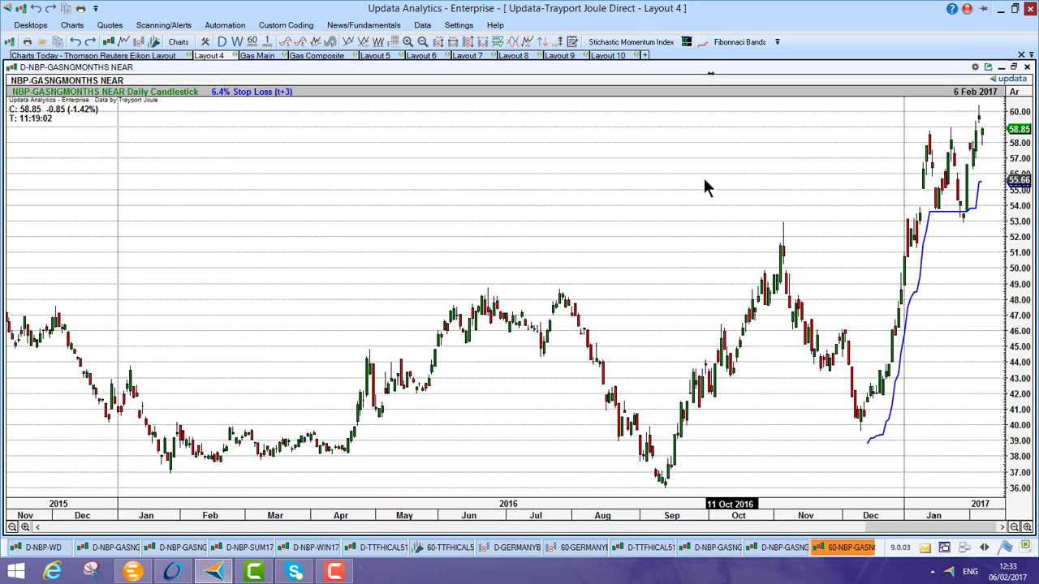
# Restore the tiled eight-chart Layout 4 view, and cancel the Create Spread Guide without making a spread
pyautogui.doubleClick(154, 66)
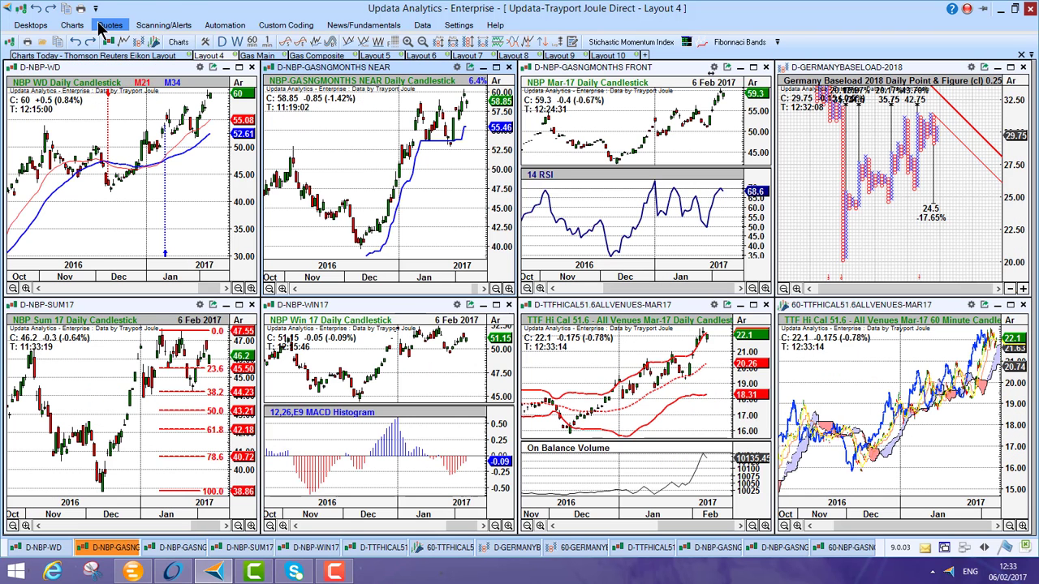
pyautogui.click(73, 25)
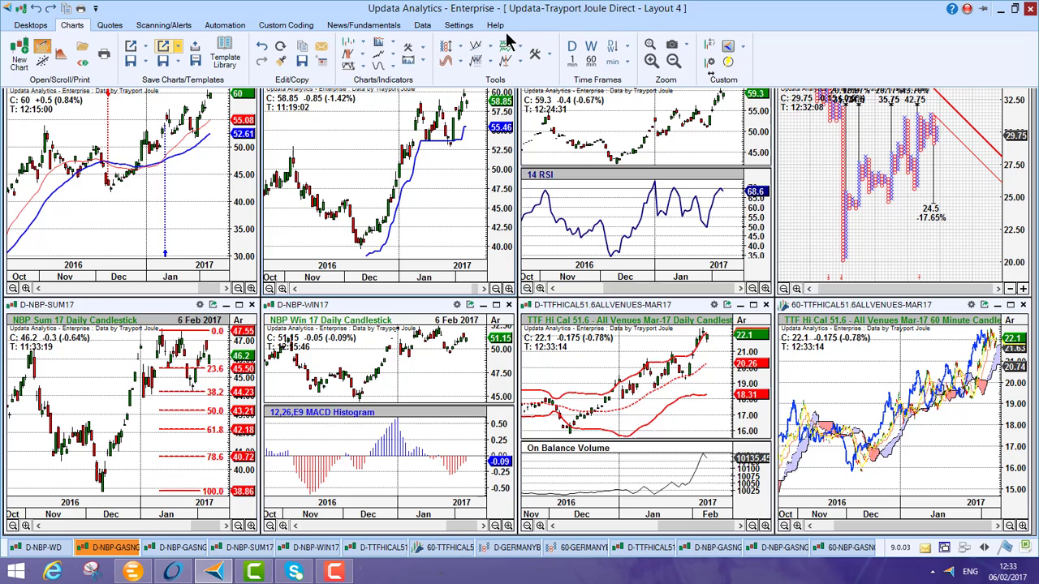
pyautogui.click(728, 65)
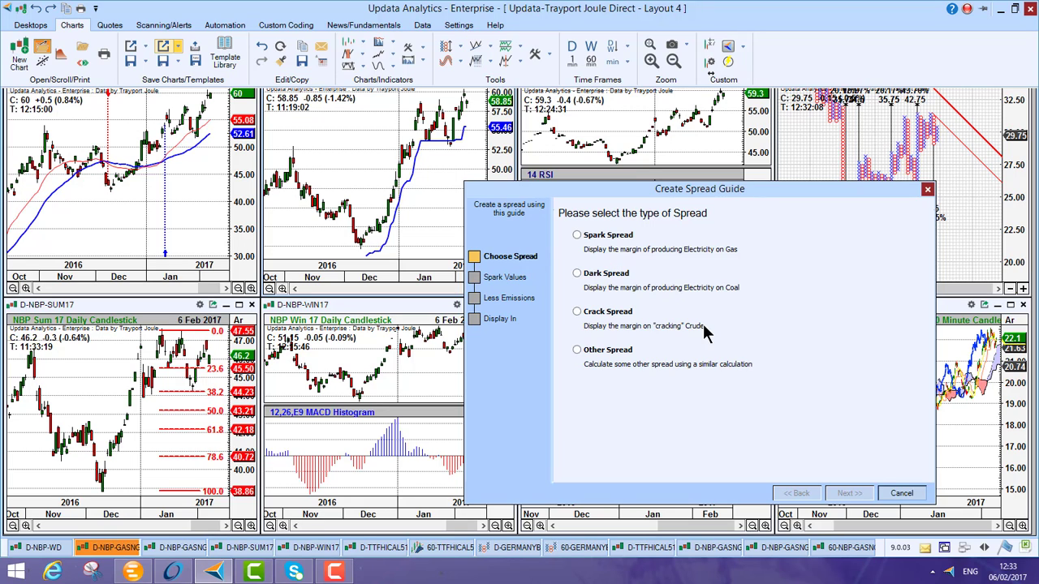
pyautogui.click(903, 493)
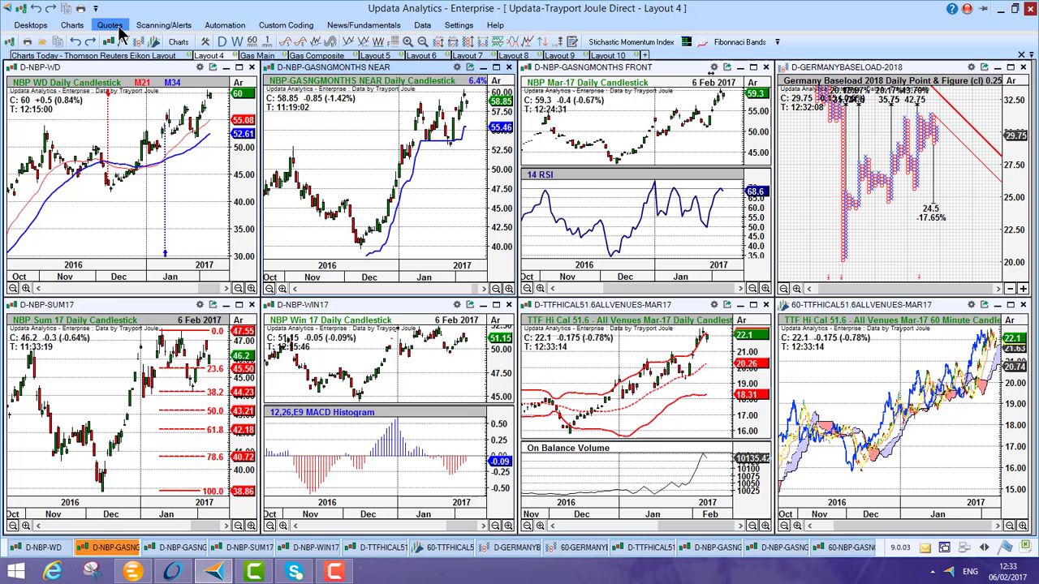
# Browse the Charts, Scanning/Alerts and Quotes ribbons, then switch through Gas Main to the Gas Composite layout
pyautogui.click(74, 27)
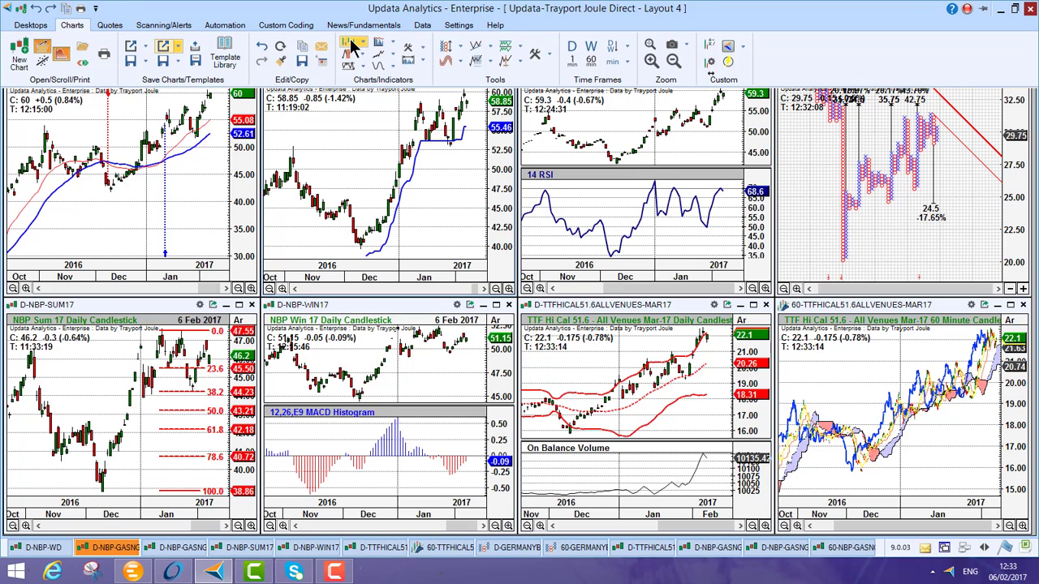
pyautogui.click(158, 28)
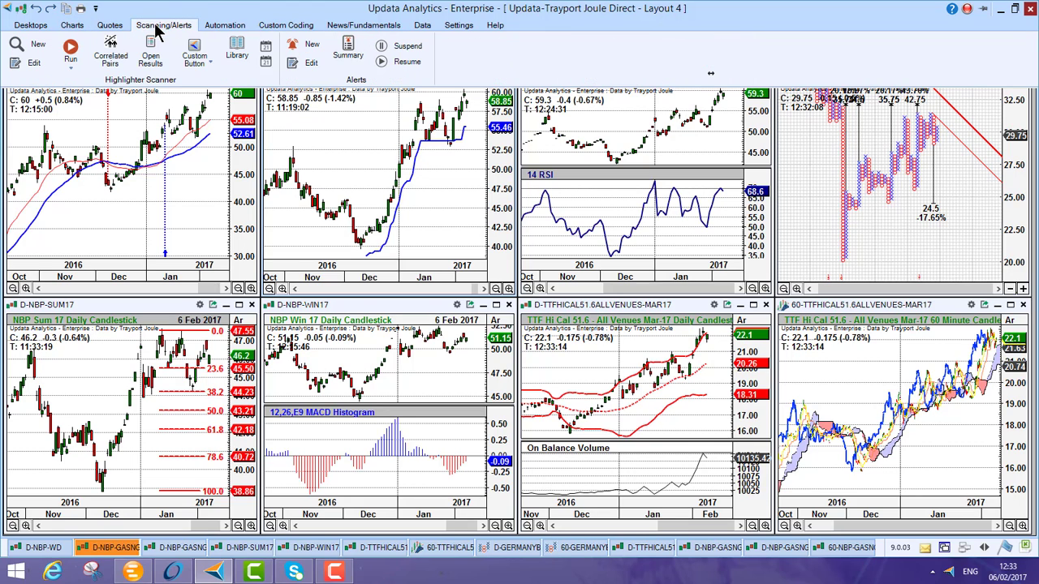
pyautogui.click(111, 25)
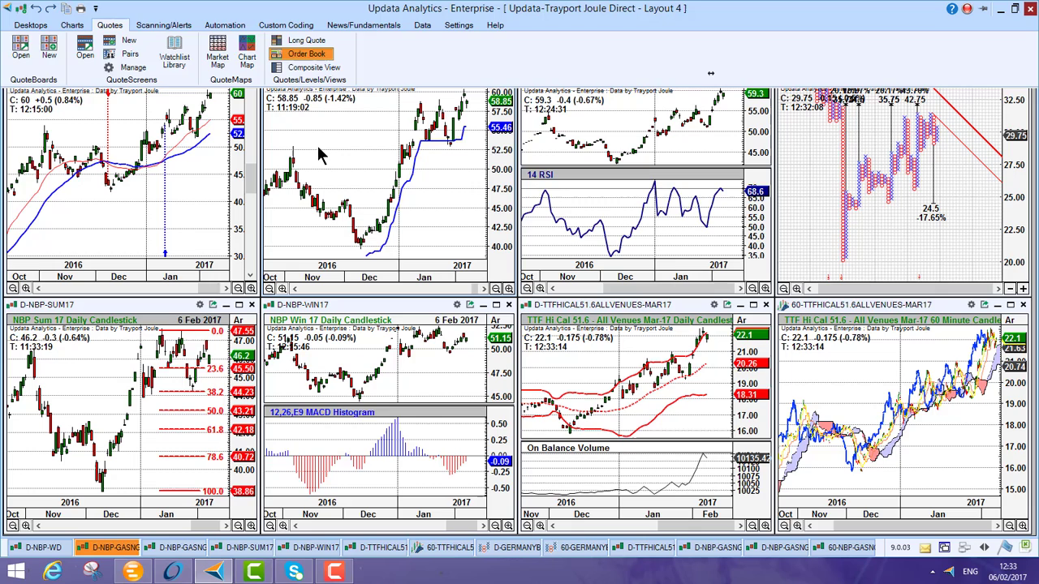
pyautogui.click(317, 122)
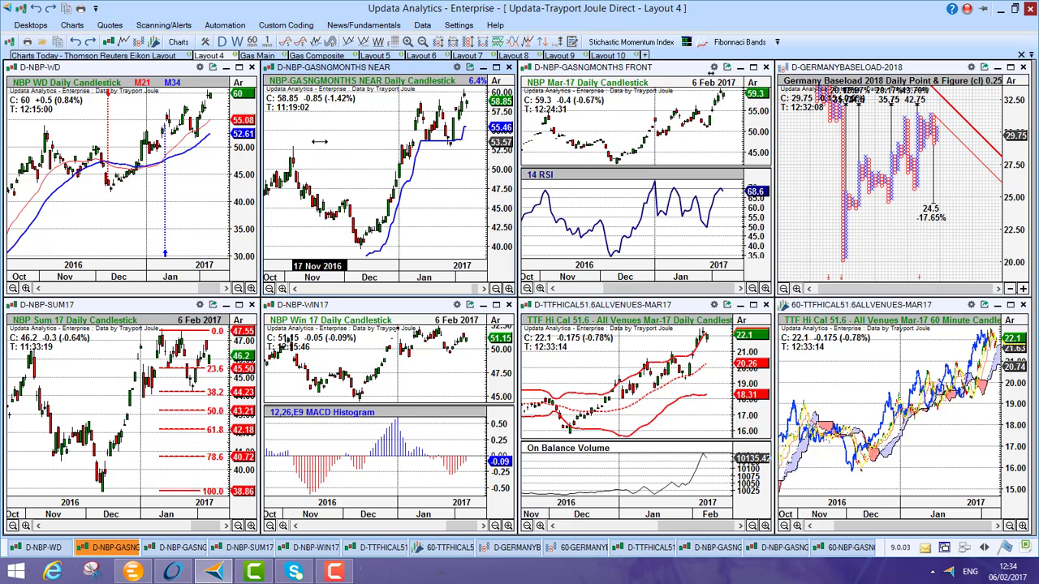
pyautogui.click(266, 56)
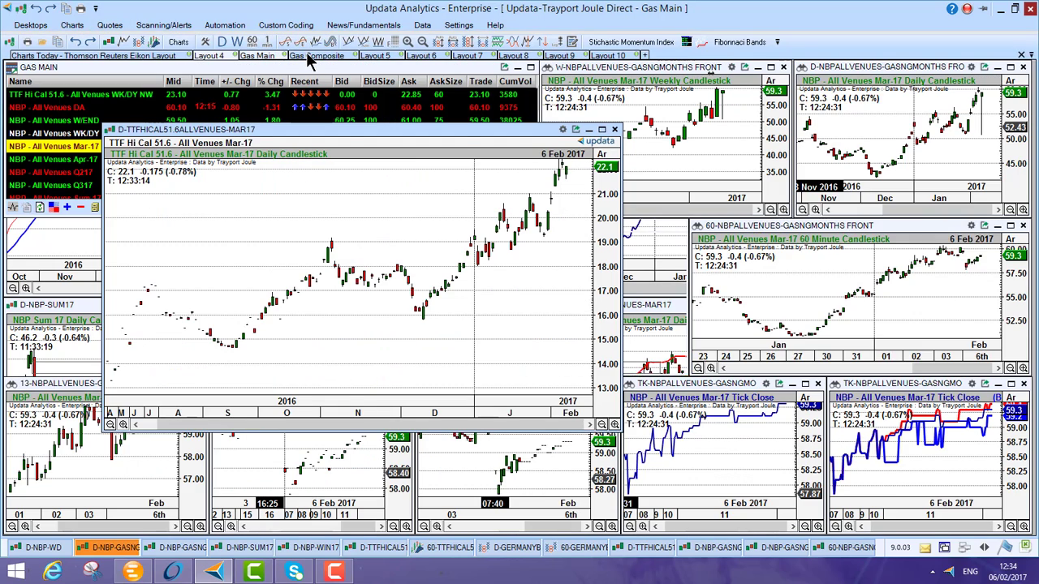
pyautogui.click(313, 56)
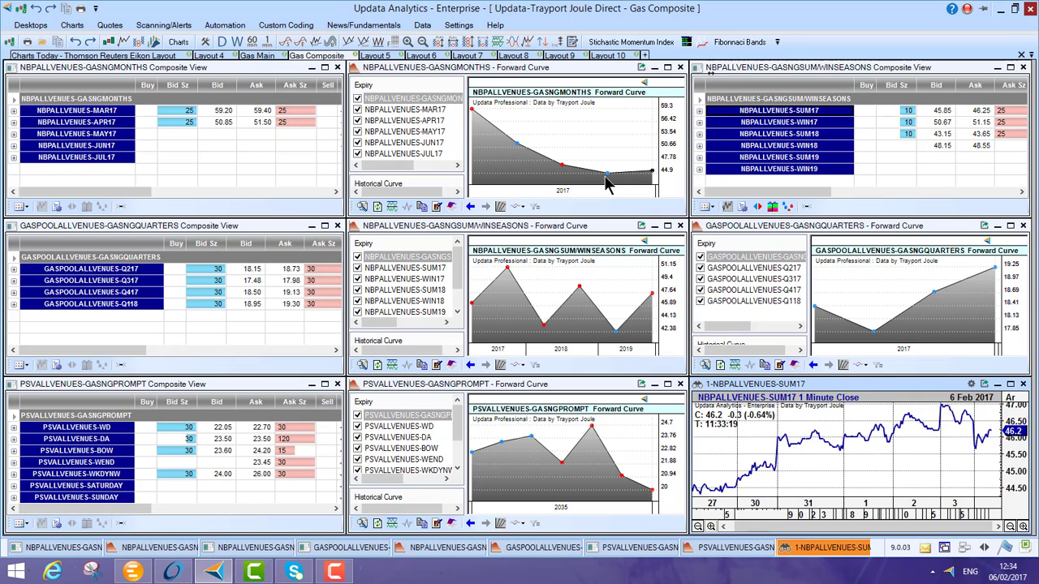
# Step through the Quotes, Scanning/Alerts, Automation and finally Custom Coding ribbon tabs
pyautogui.click(112, 26)
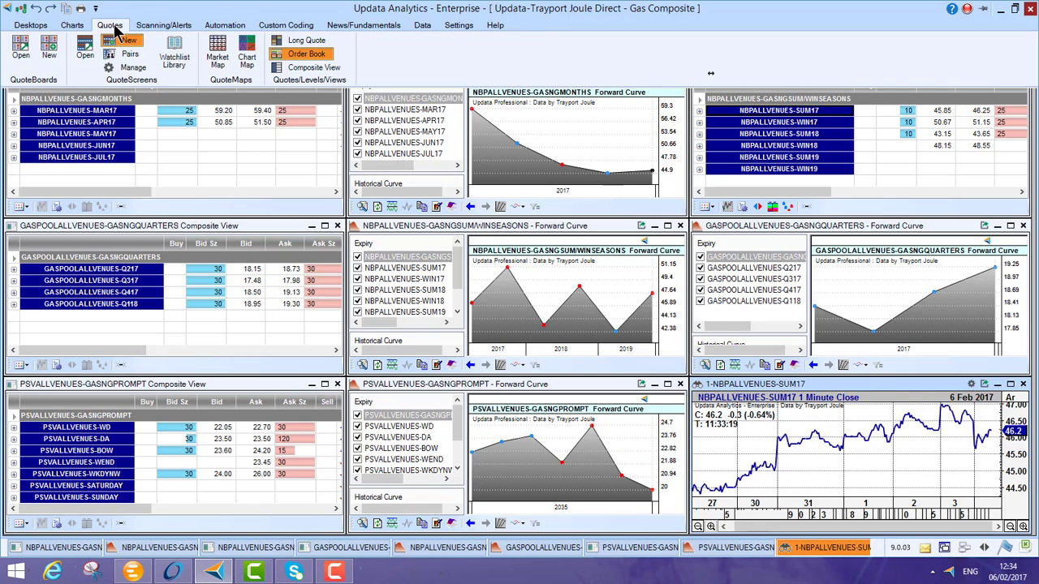
pyautogui.click(181, 27)
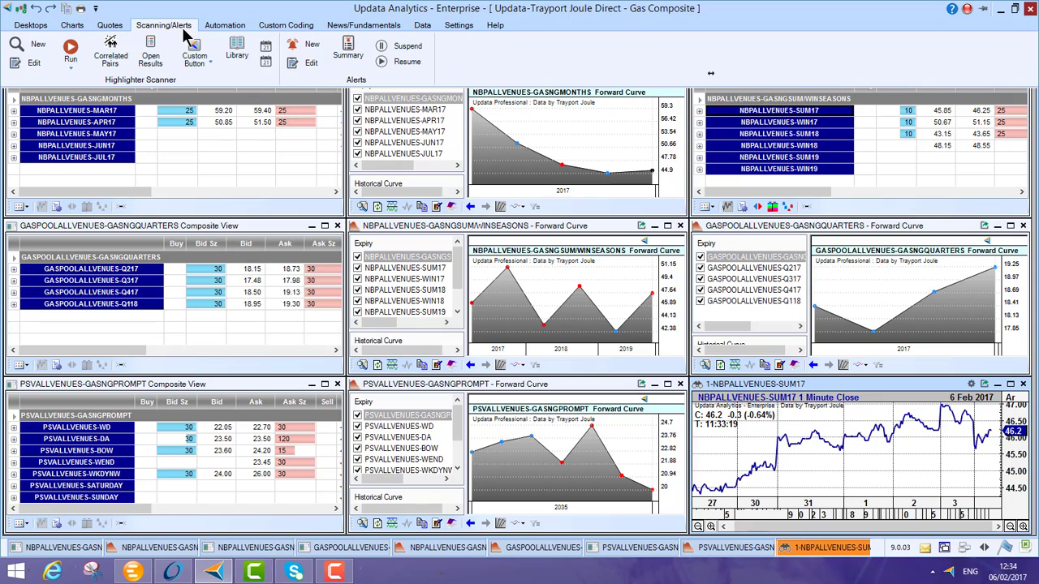
pyautogui.click(226, 28)
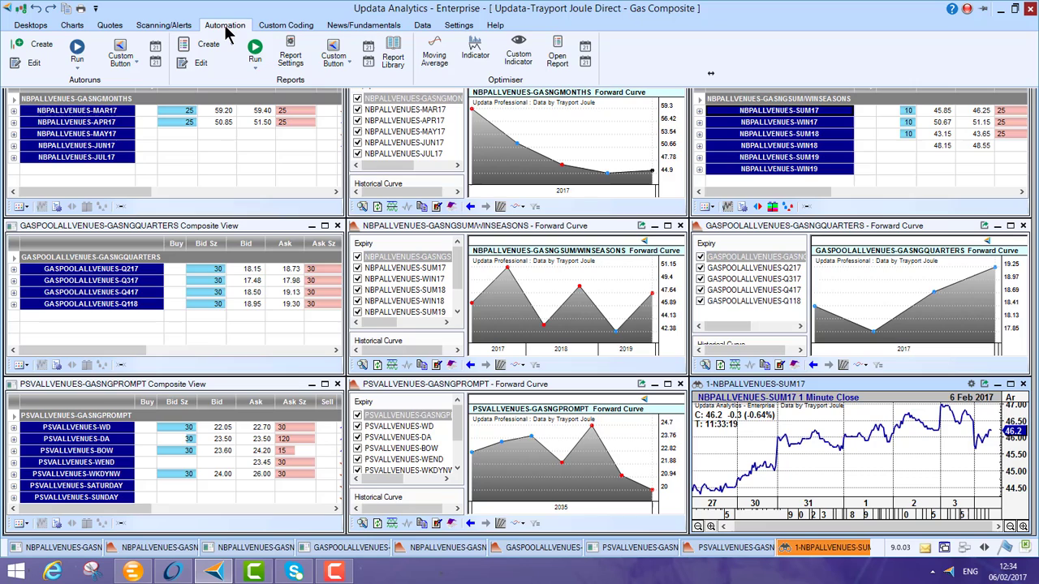
pyautogui.click(286, 27)
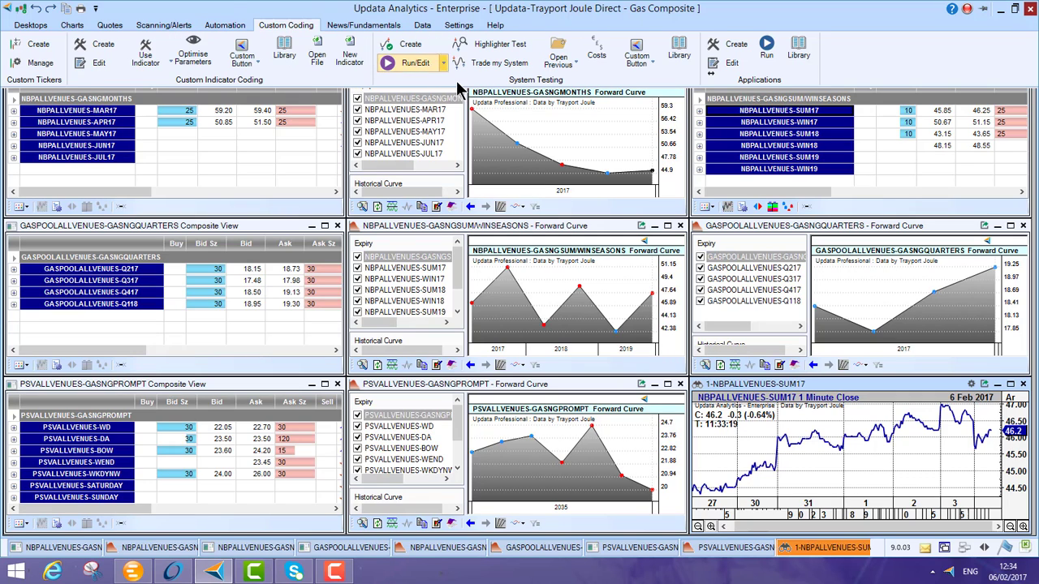
pyautogui.click(282, 57)
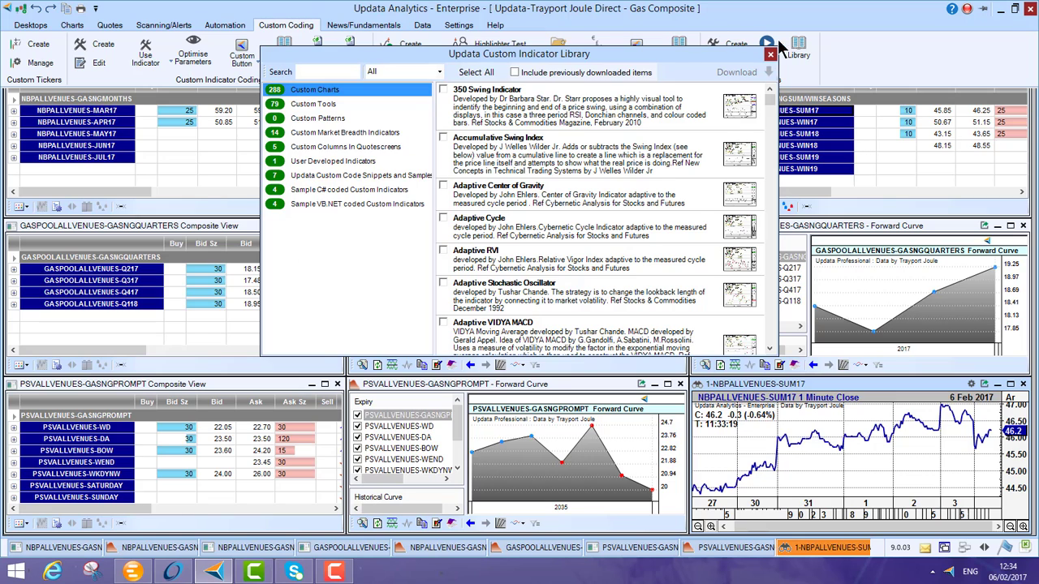
pyautogui.moveTo(742, 106)
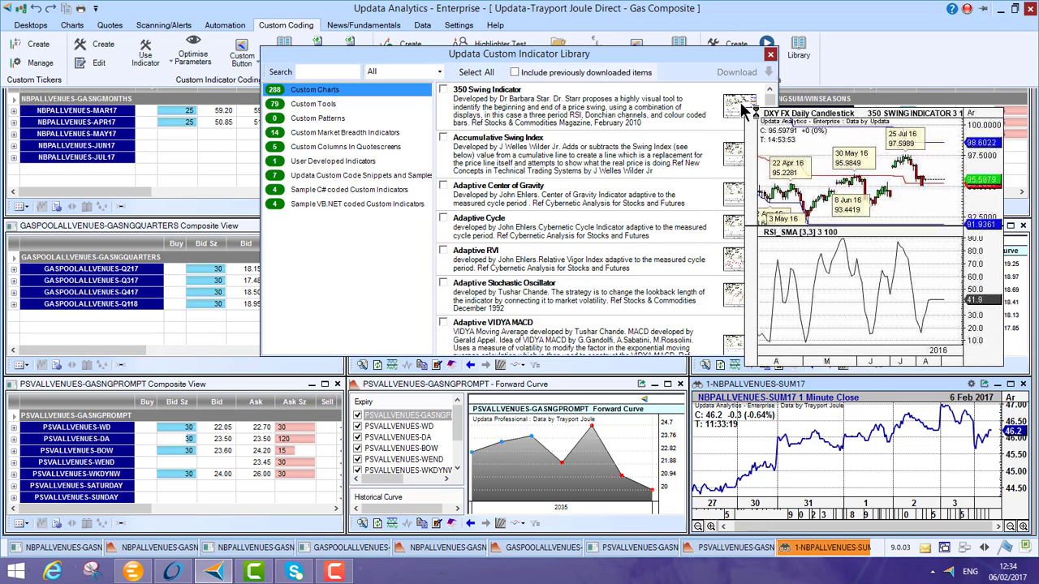
pyautogui.moveTo(737, 193)
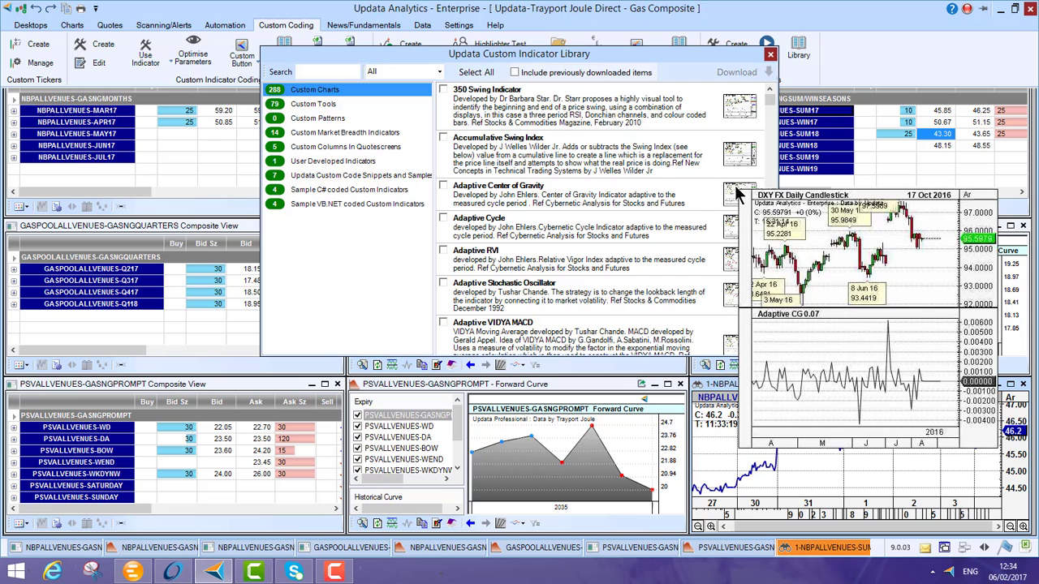
pyautogui.click(771, 54)
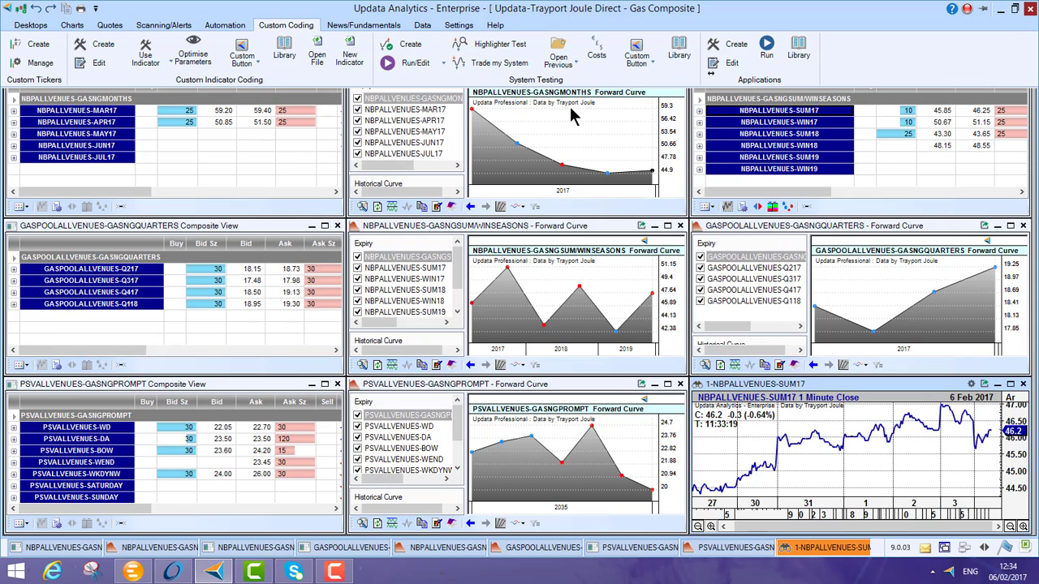
pyautogui.click(675, 57)
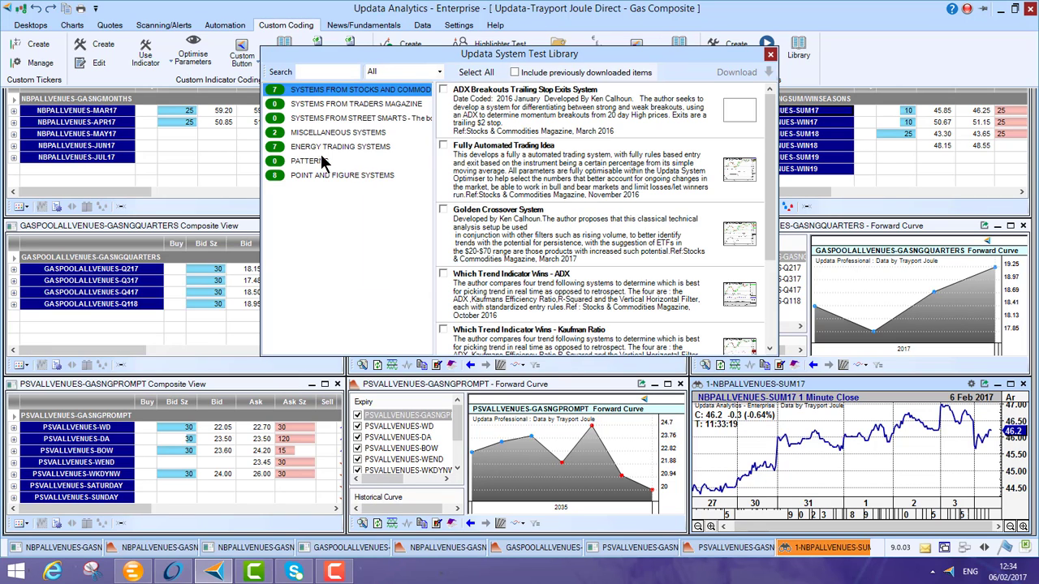
pyautogui.click(328, 148)
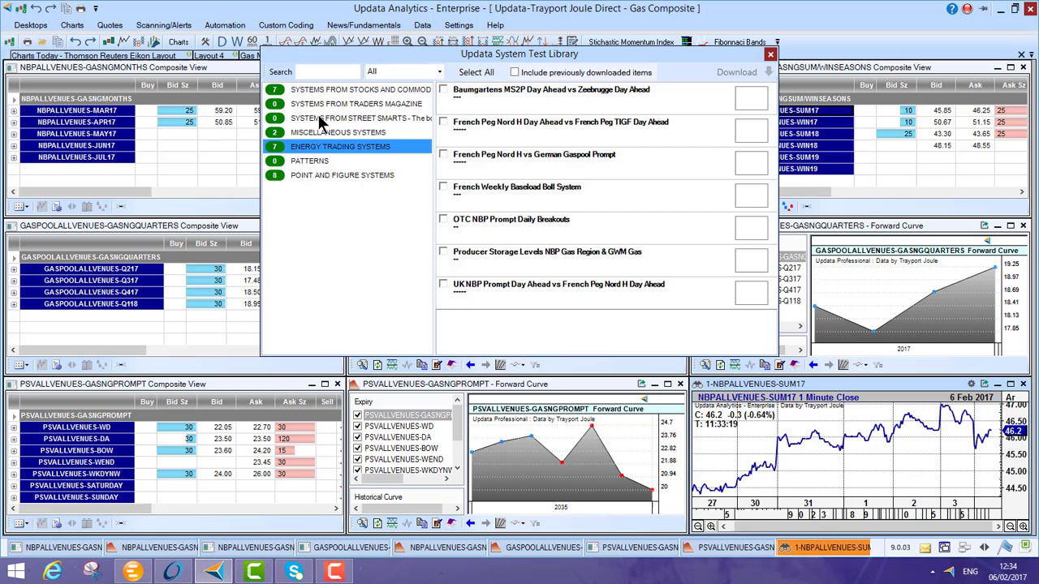
pyautogui.click(325, 91)
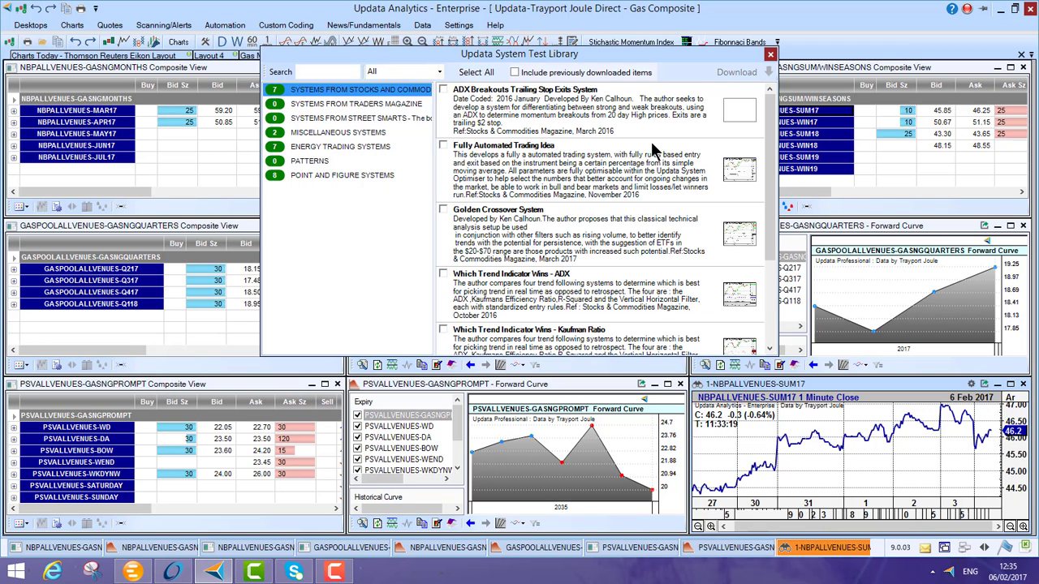
pyautogui.moveTo(738, 175)
pyautogui.moveTo(739, 239)
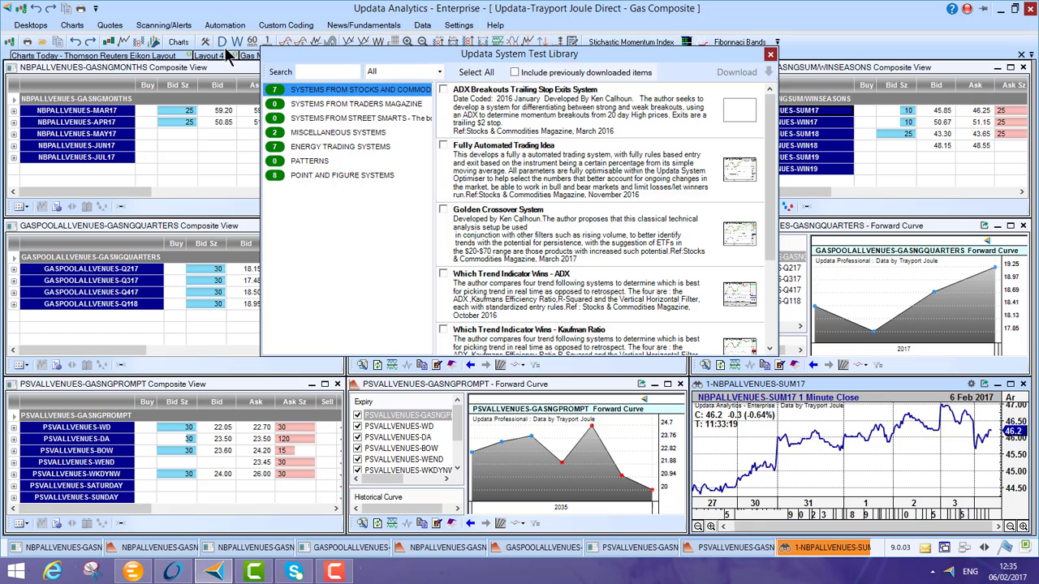
pyautogui.click(771, 56)
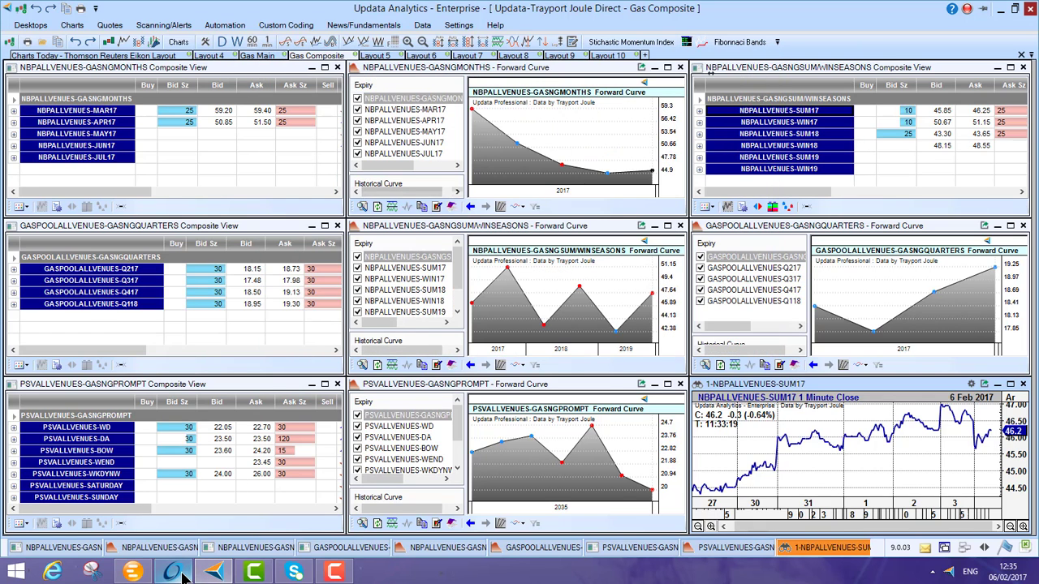
# Chart Joule's TTF Mar-17 quote in Updata as a maximized 60-minute chart, then return to Joule
pyautogui.click(211, 573)
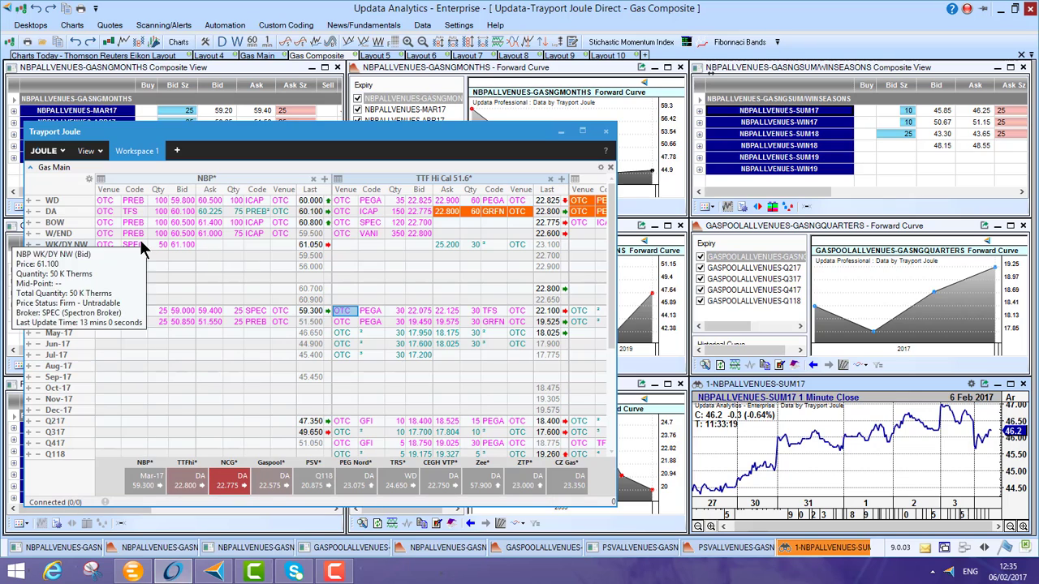
pyautogui.rightClick(344, 312)
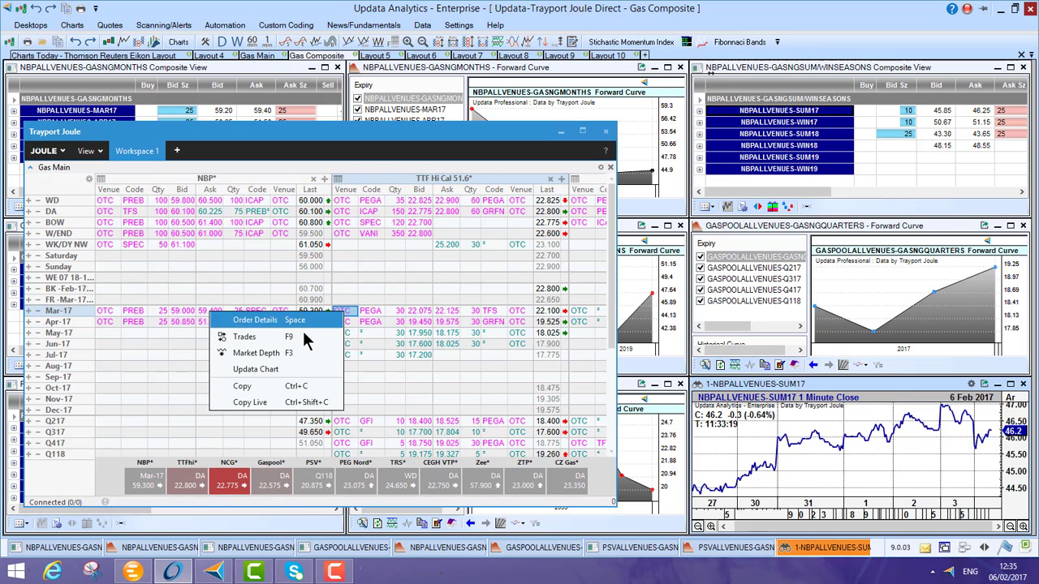
pyautogui.click(275, 371)
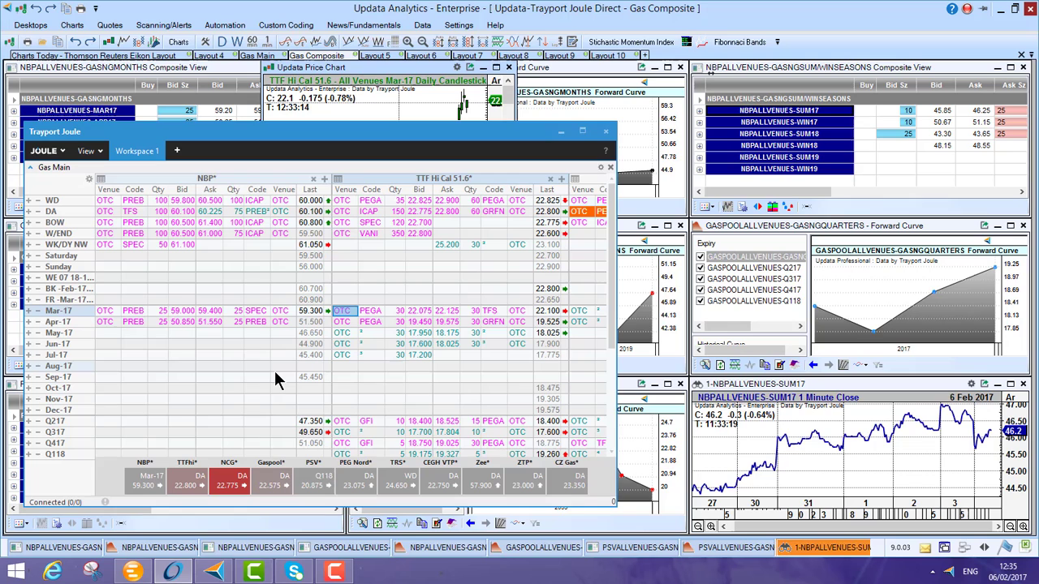
pyautogui.click(497, 68)
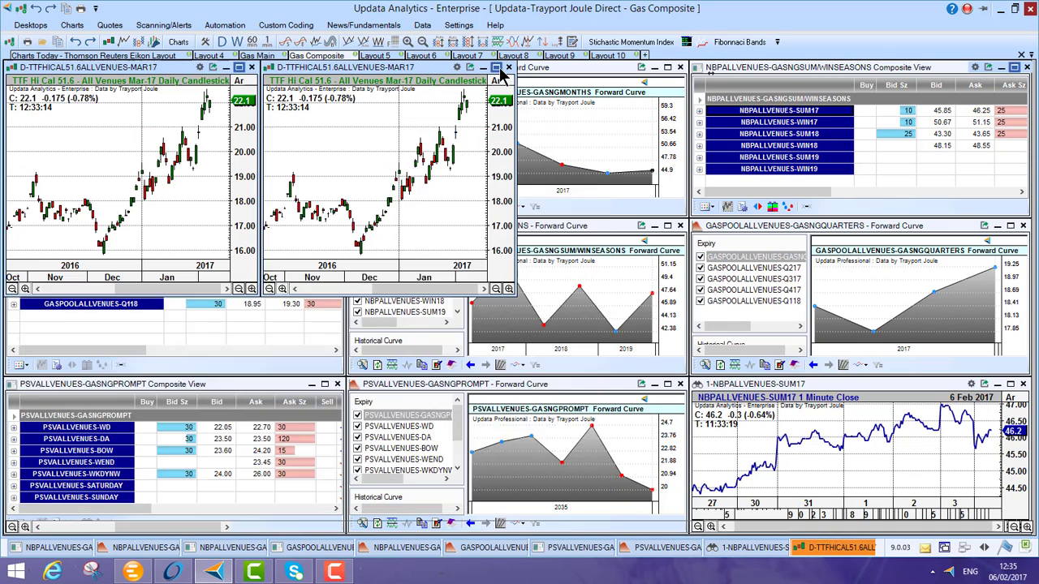
pyautogui.click(252, 42)
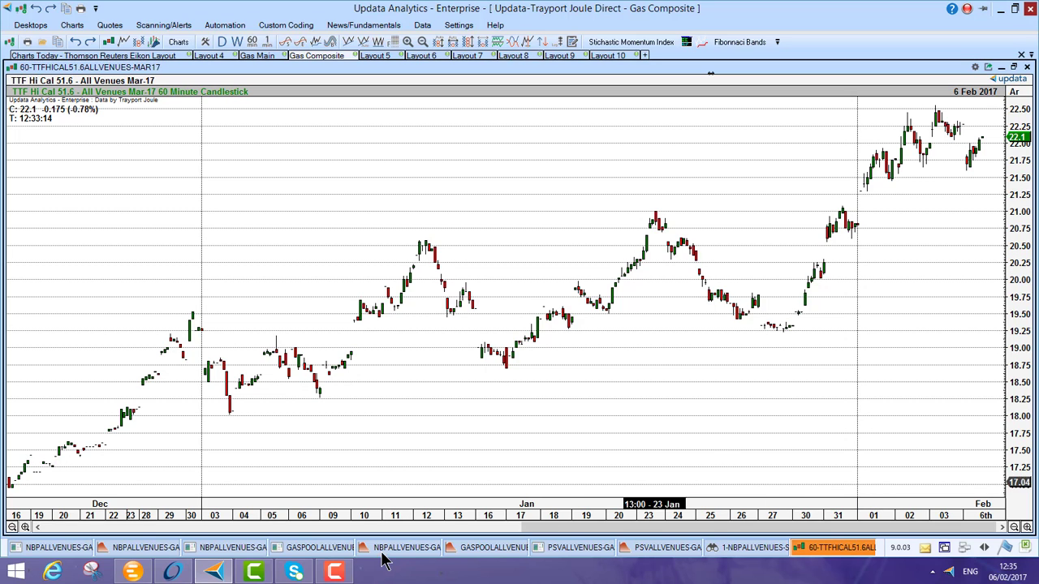
pyautogui.click(172, 572)
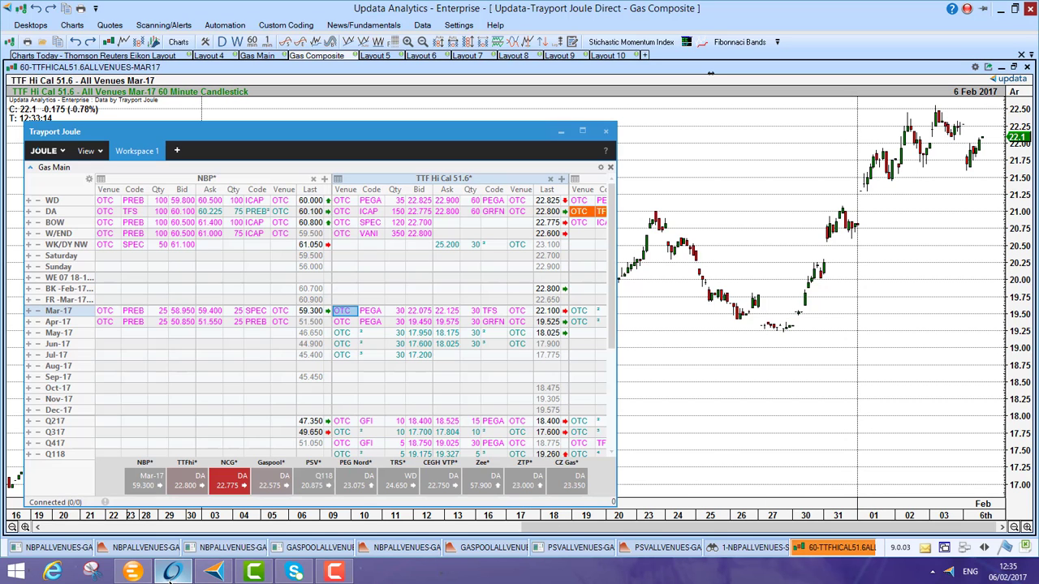